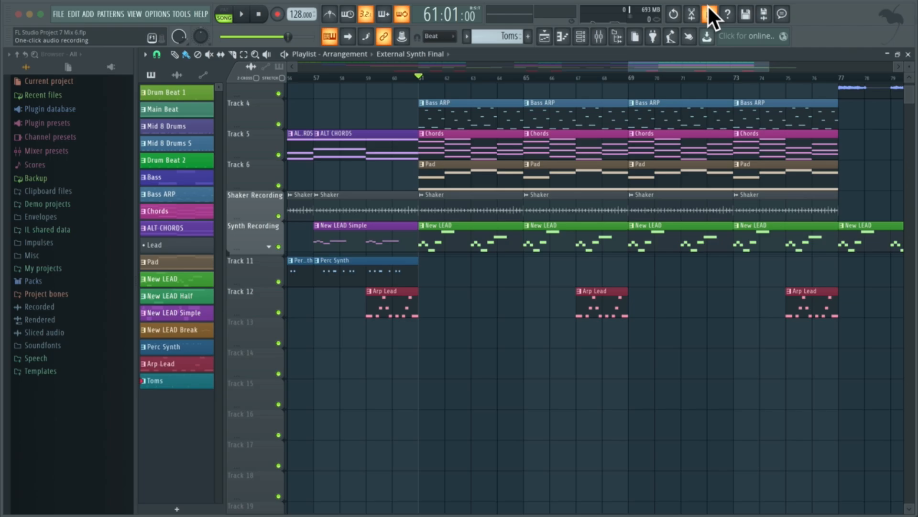
Show the mixer, solo the New LEAD (Minisynth) track and play a short passage of it.
left_click(601, 36)
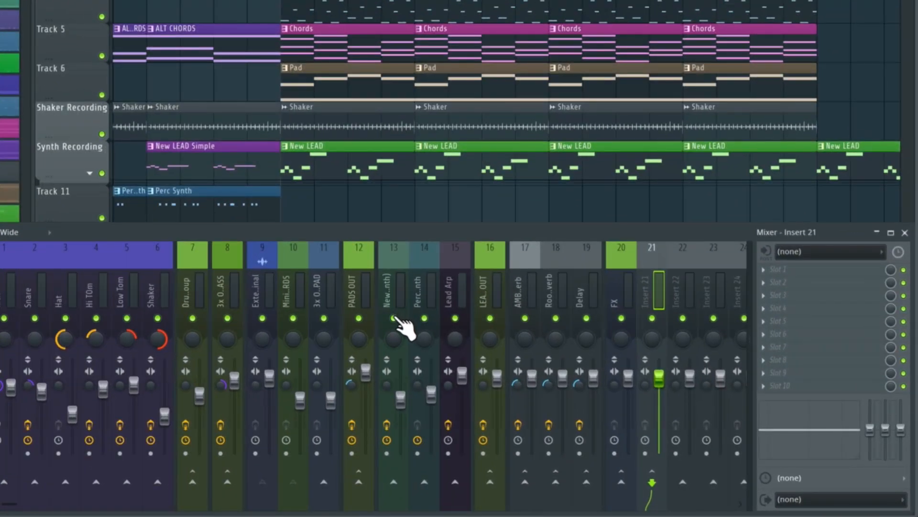
left_click(395, 318, "ctrl")
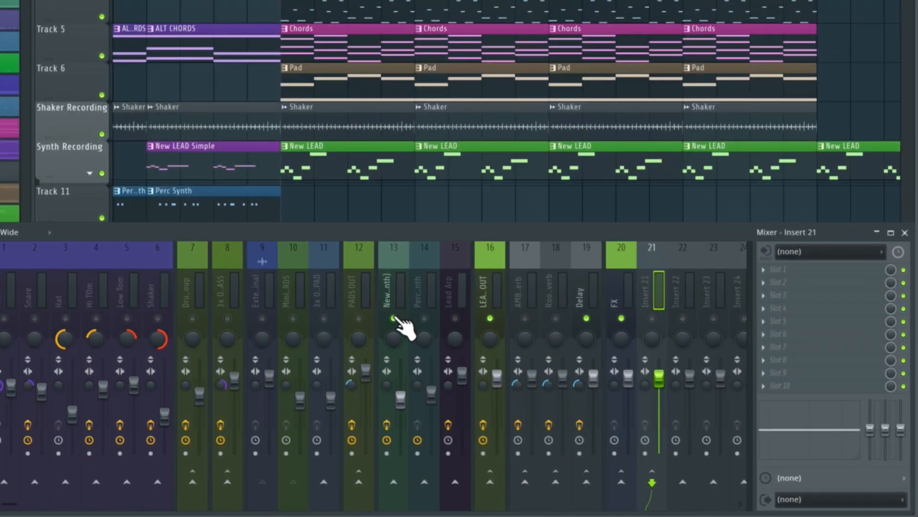
key("space")
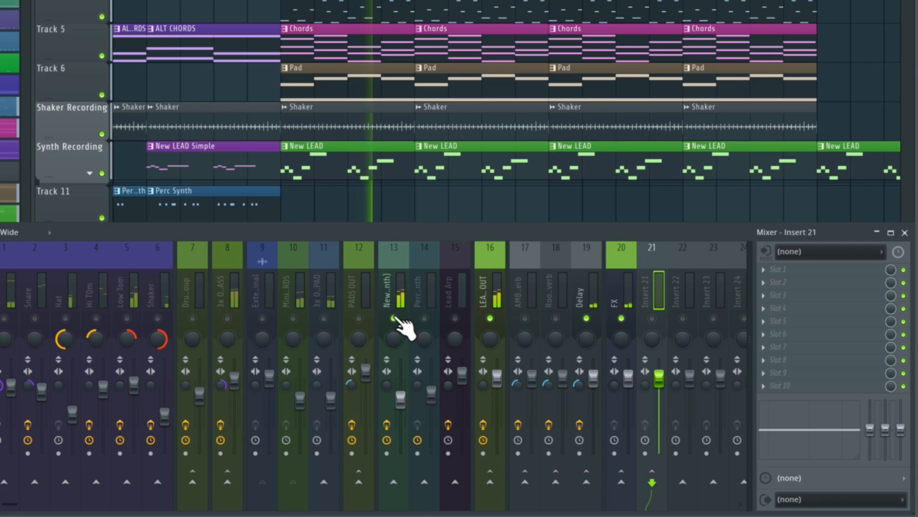
key("space")
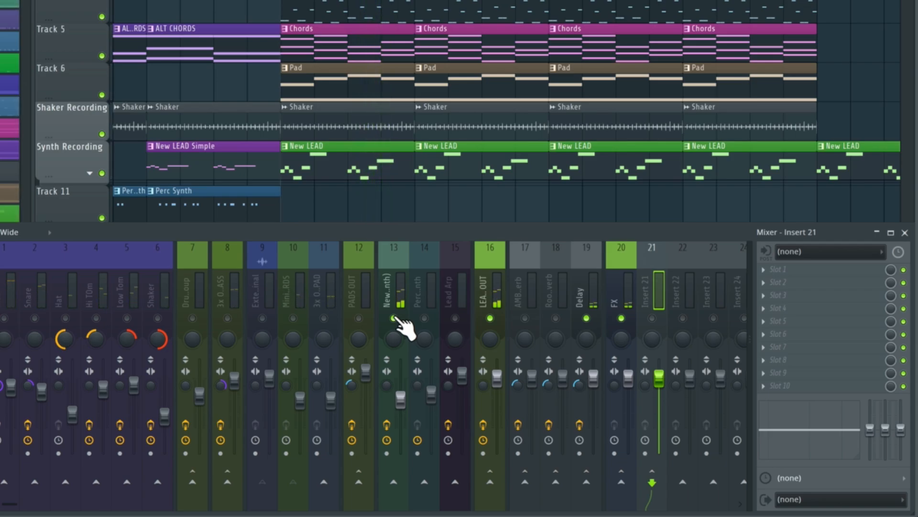
left_click(393, 318)
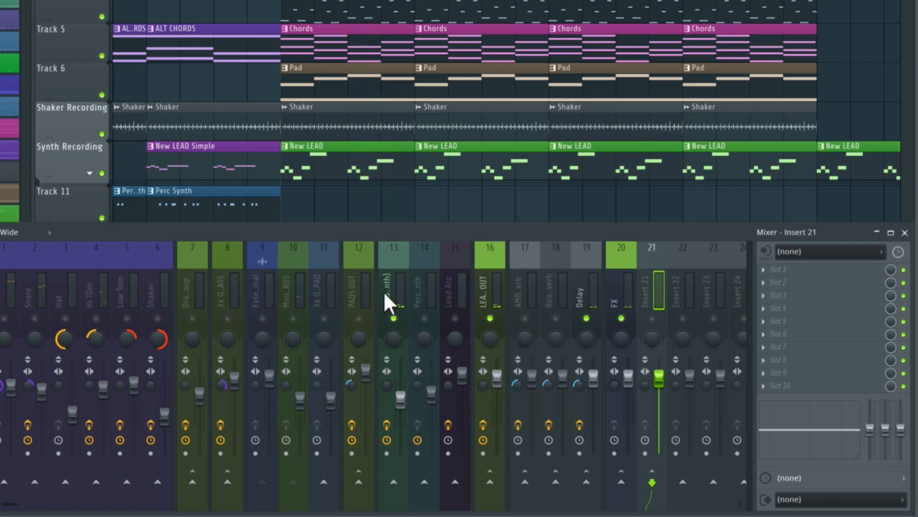
Load Fruity Parametric EQ 2 into the third effect slot of the New LEAD (Minisynth) track and close its window.
left_click(385, 294)
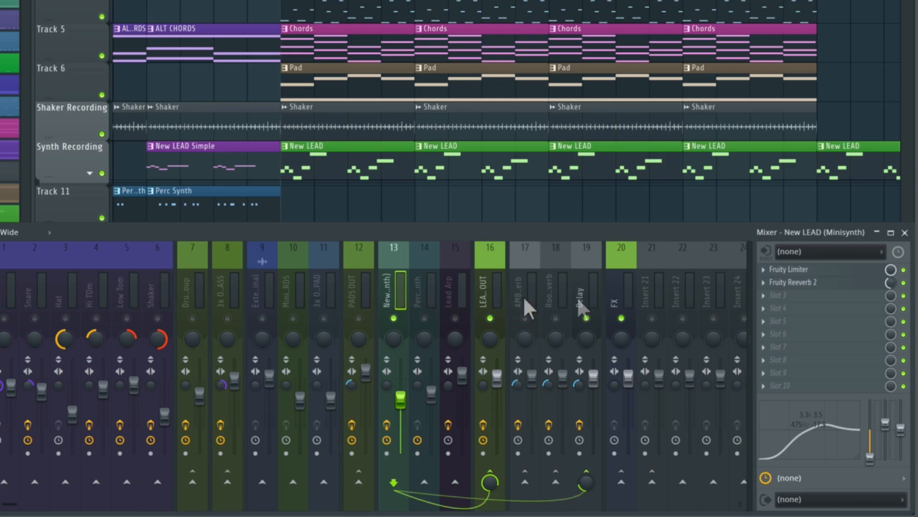
left_click(765, 297)
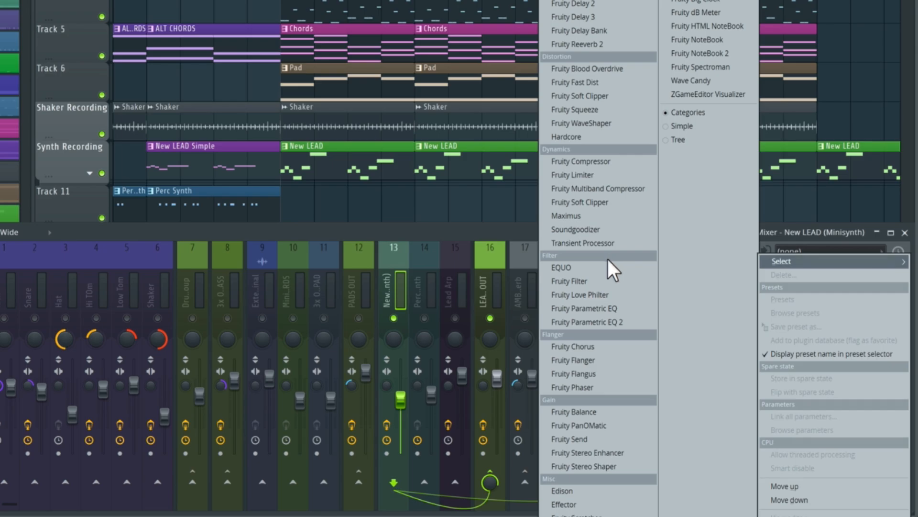
left_click(609, 322)
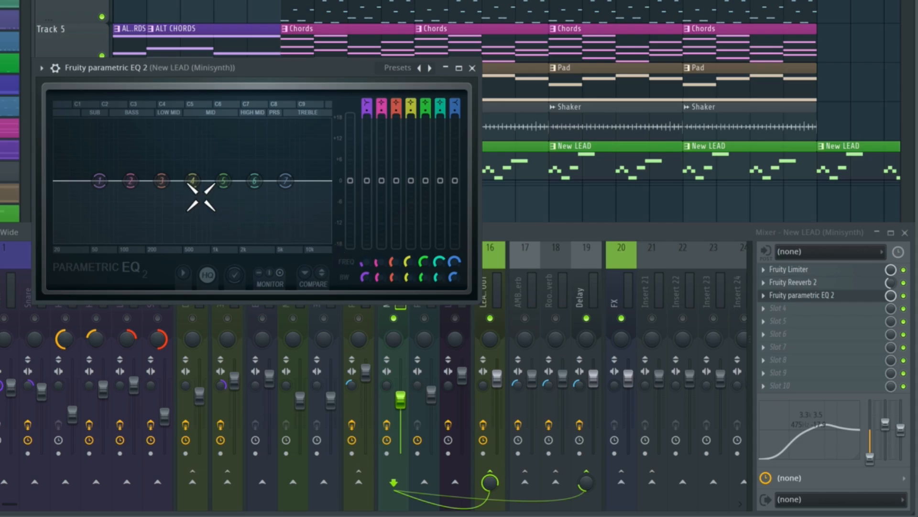
key("Escape")
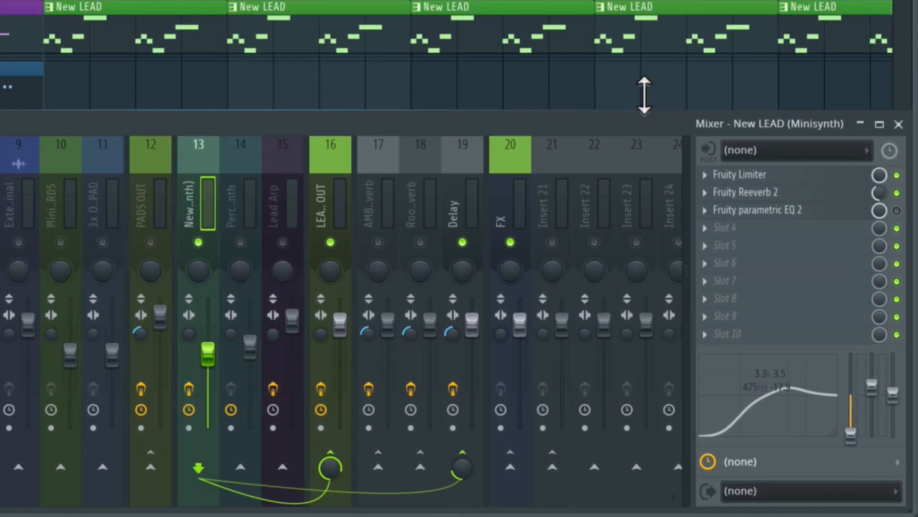
Enlarge the mixer and reset the low and mid bands of the New LEAD track's built-in equalizer to flat.
left_click_drag(644, 96, 644, 19)
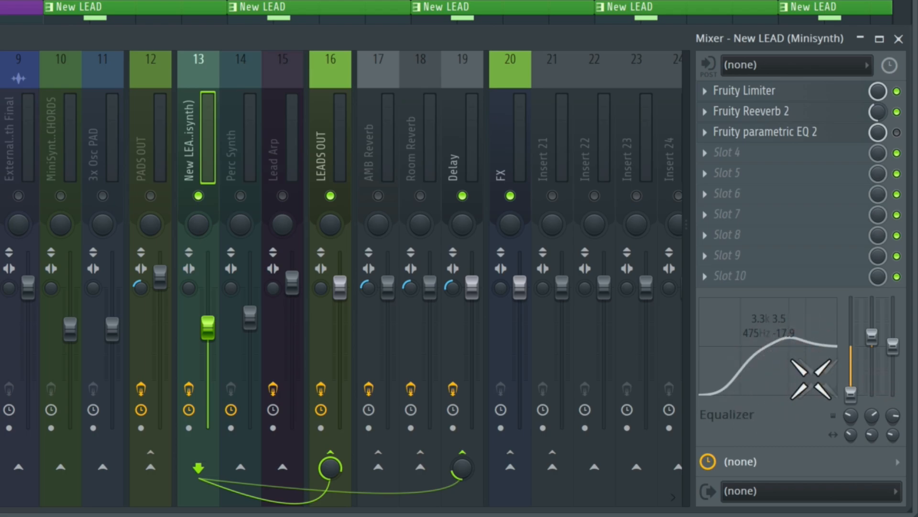
left_click(852, 393)
left_click(872, 337)
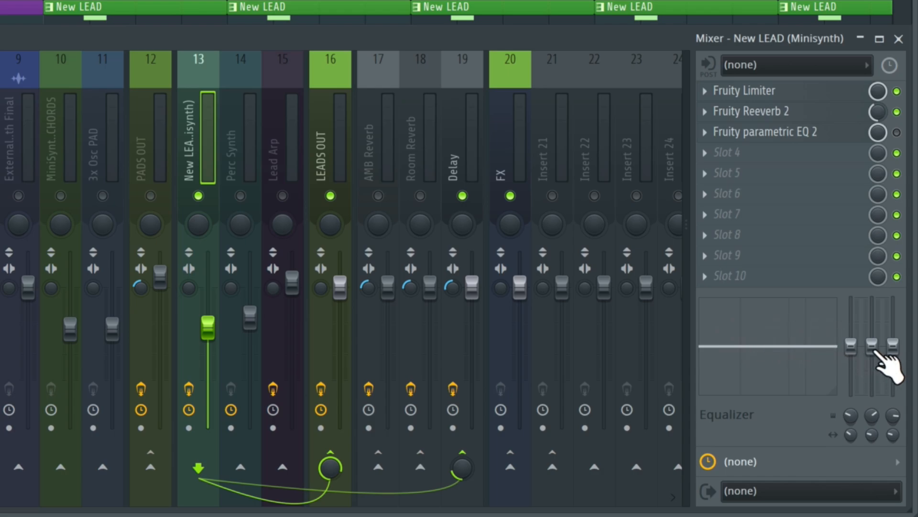
Try mid-band boosts up to about 12 dB and a cut of about -9.7 dB, returning the band to flat.
left_click_drag(876, 351, 872, 313)
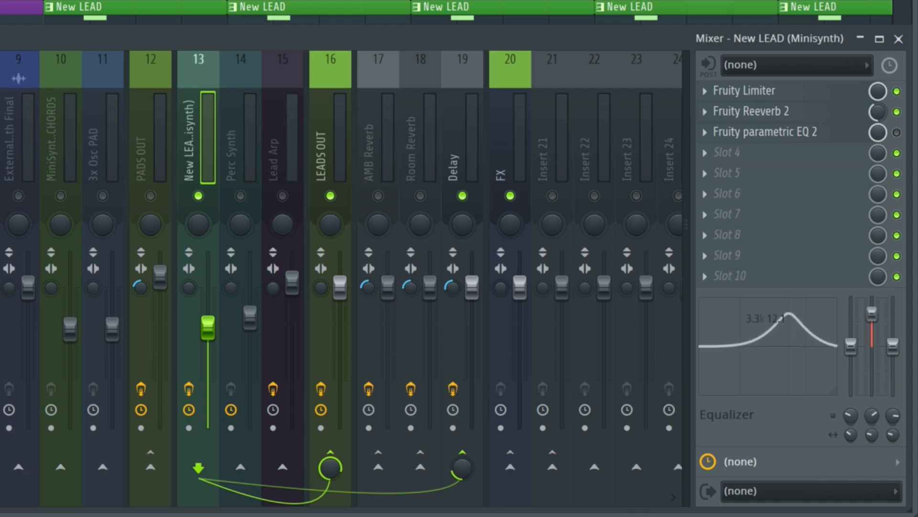
left_click_drag(873, 314, 872, 345)
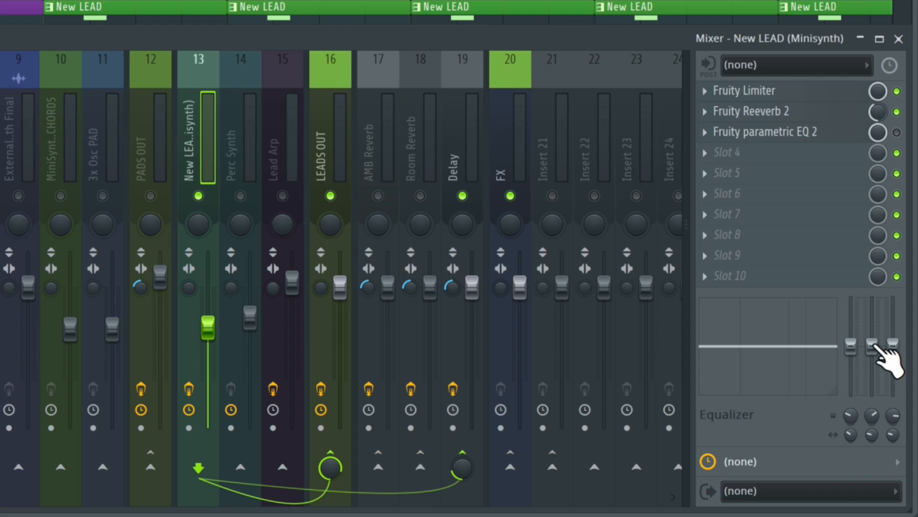
left_click_drag(875, 346, 864, 295)
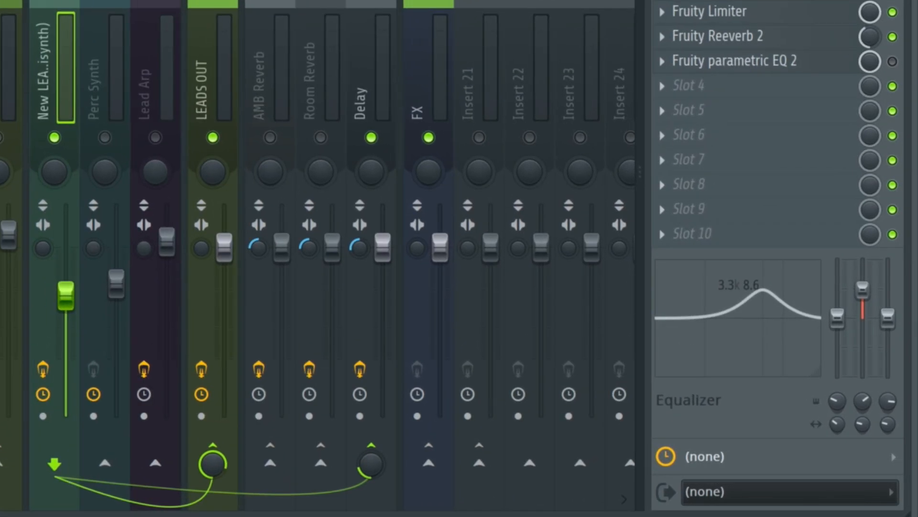
left_click_drag(862, 289, 862, 349)
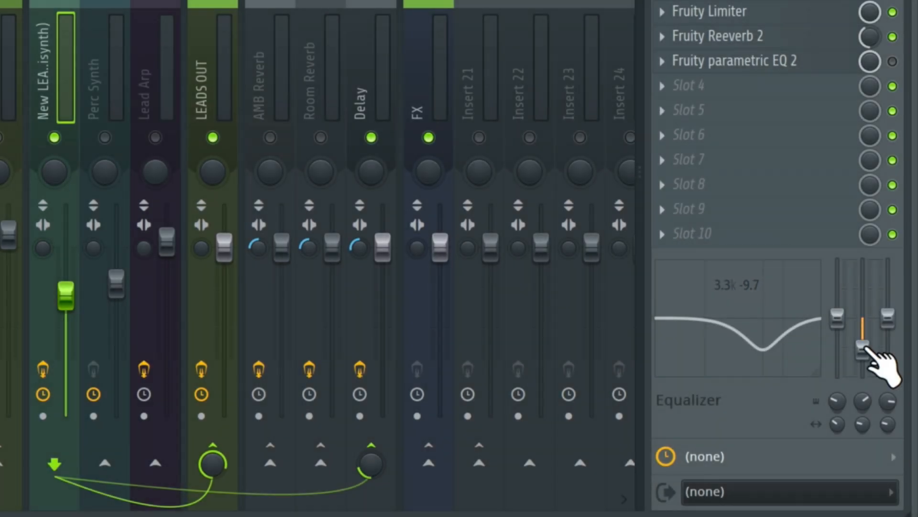
left_click_drag(863, 348, 863, 317)
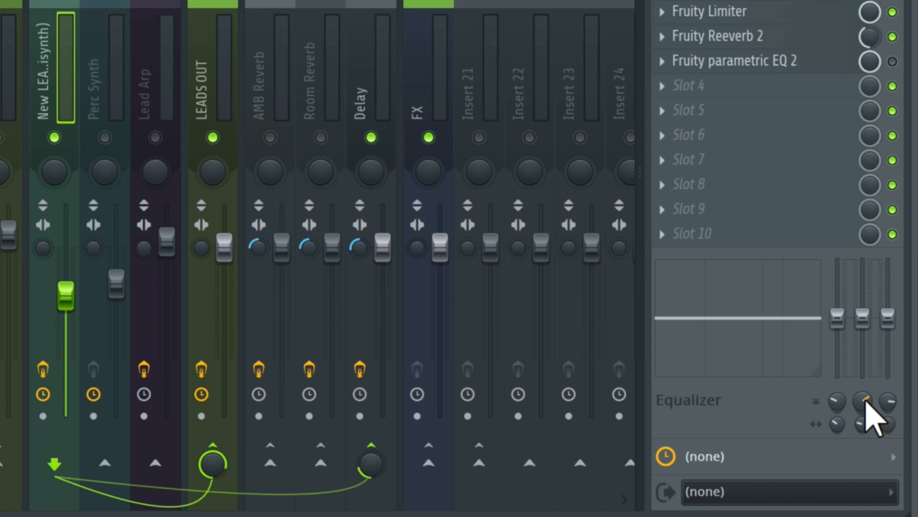
Boost the equalizer's mid band by about 10.2 dB and sweep its frequency between about 752 Hz and 3.6 kHz.
left_click_drag(866, 401, 866, 406)
left_click_drag(862, 317, 863, 283)
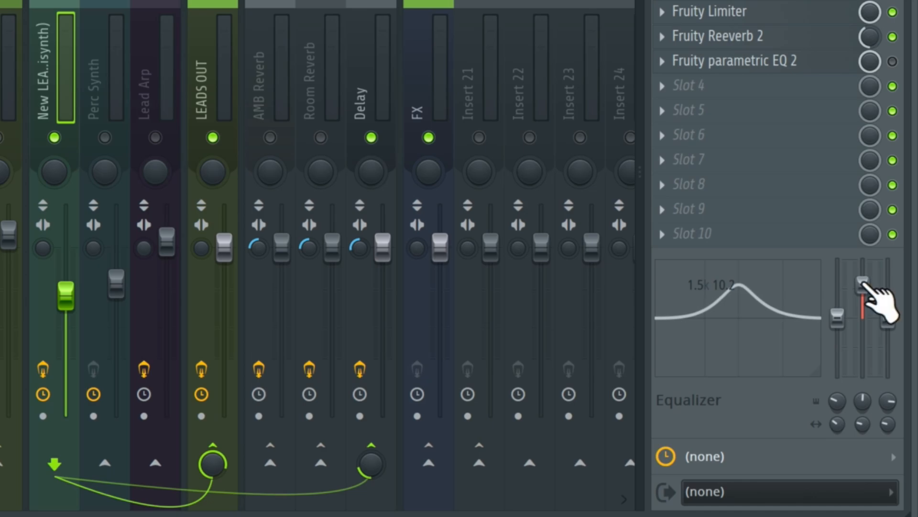
mouse_move(863, 401)
left_mouse_down()
mouse_move(862, 410)
mouse_move(863, 390)
mouse_move(862, 406)
left_mouse_up()
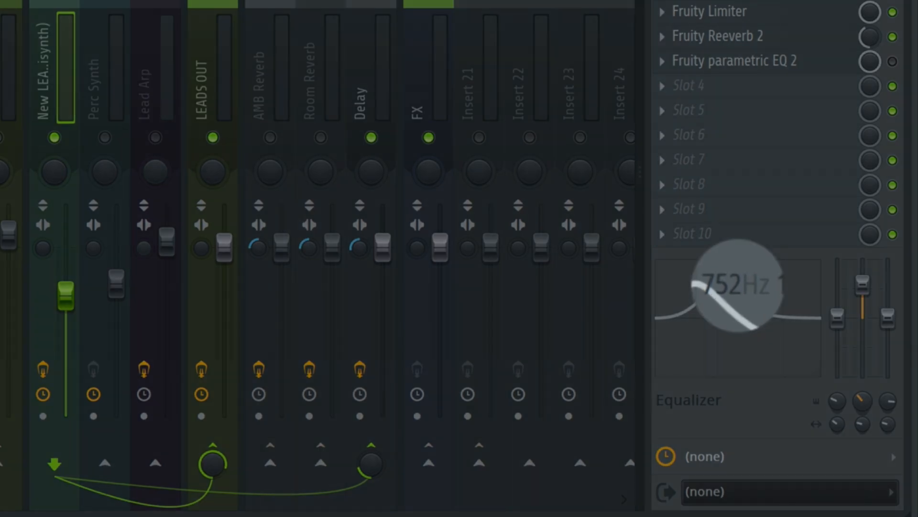
left_click_drag(863, 406, 862, 401)
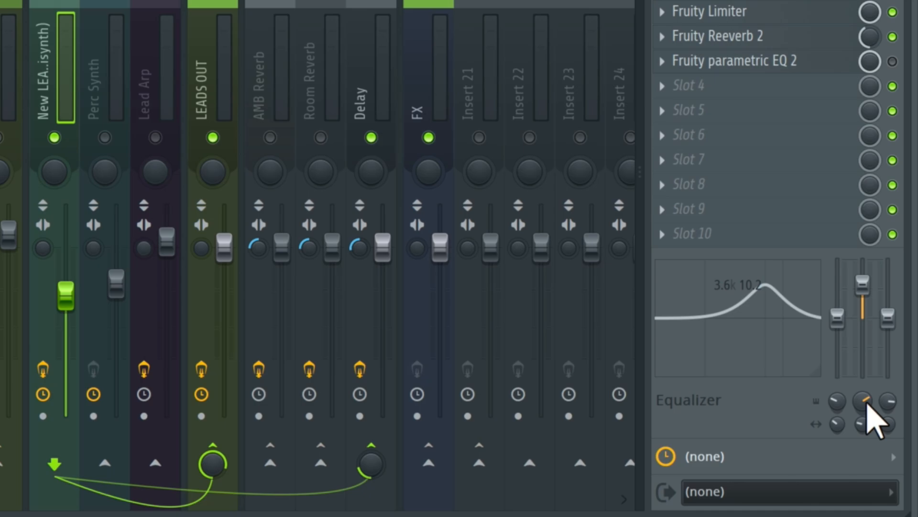
Cut the mid band to about -11.6 dB at about 352 Hz and raise its frequency to about 1.6 kHz.
left_click_drag(865, 403, 865, 414)
left_click_drag(863, 286, 862, 354)
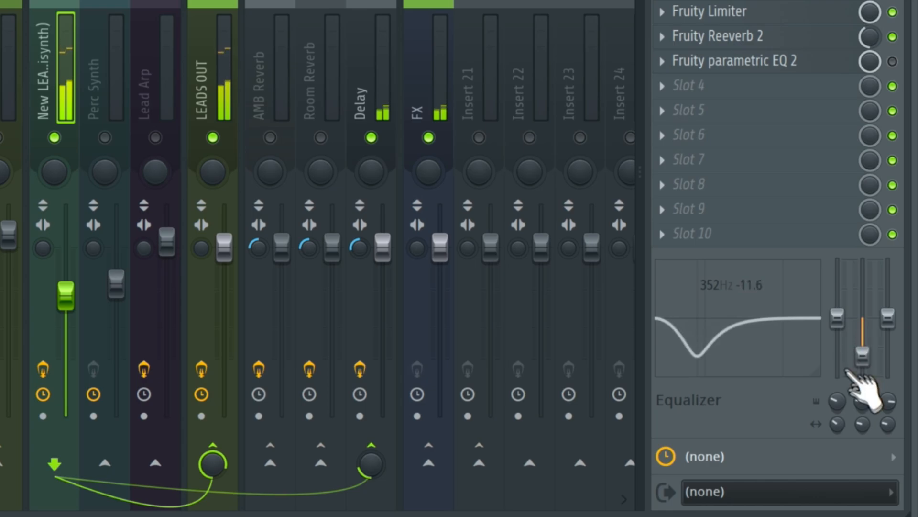
mouse_move(861, 406)
left_mouse_down()
mouse_move(861, 384)
mouse_move(861, 399)
left_mouse_up()
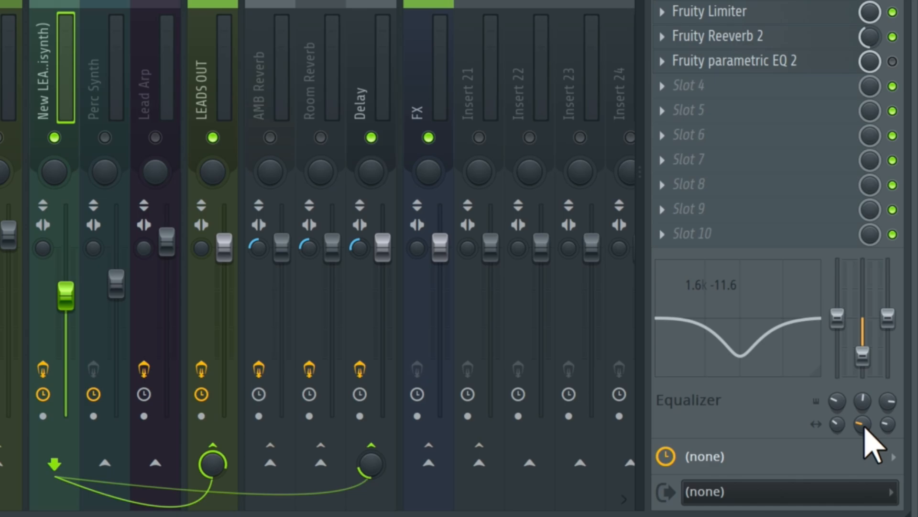
Try wide and very narrow mid-band bandwidths, raise the gain to about 17.2 dB and widen the peak again.
mouse_move(863, 424)
left_mouse_down()
mouse_move(863, 399)
mouse_move(863, 423)
left_mouse_up()
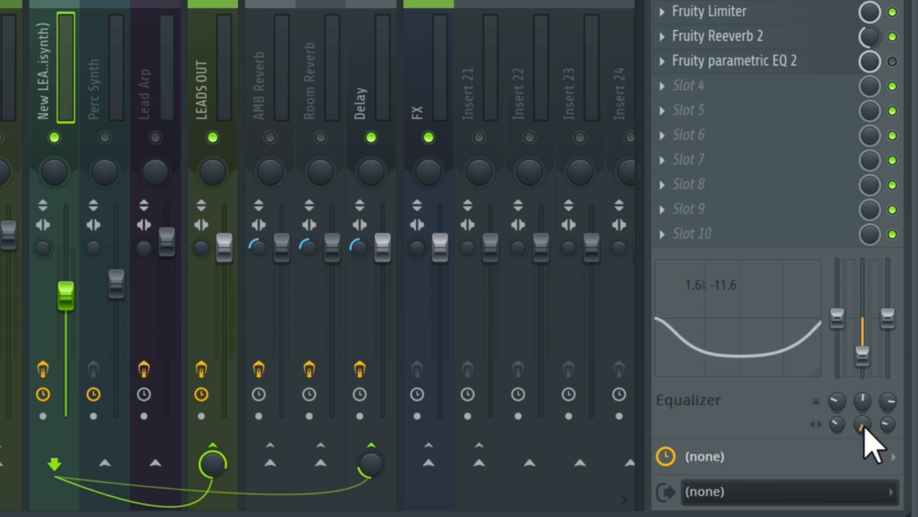
left_click_drag(864, 427, 865, 474)
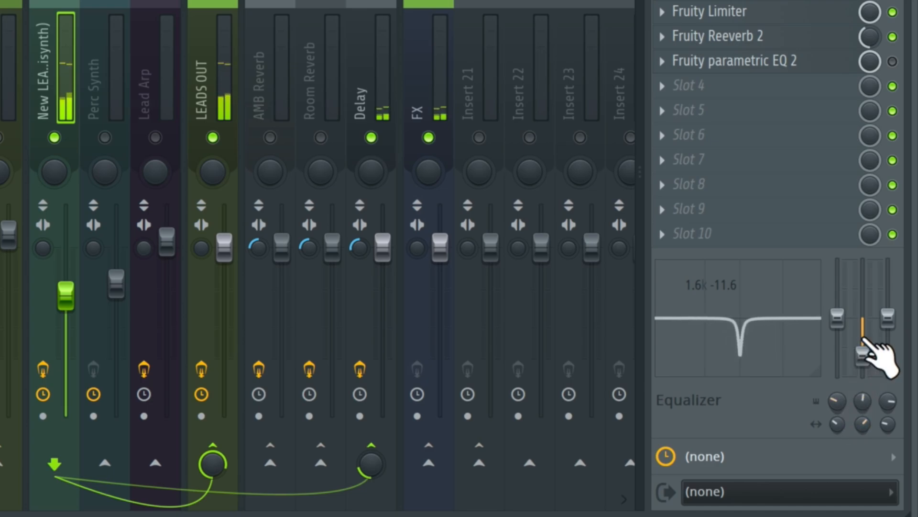
left_click_drag(863, 353, 863, 261)
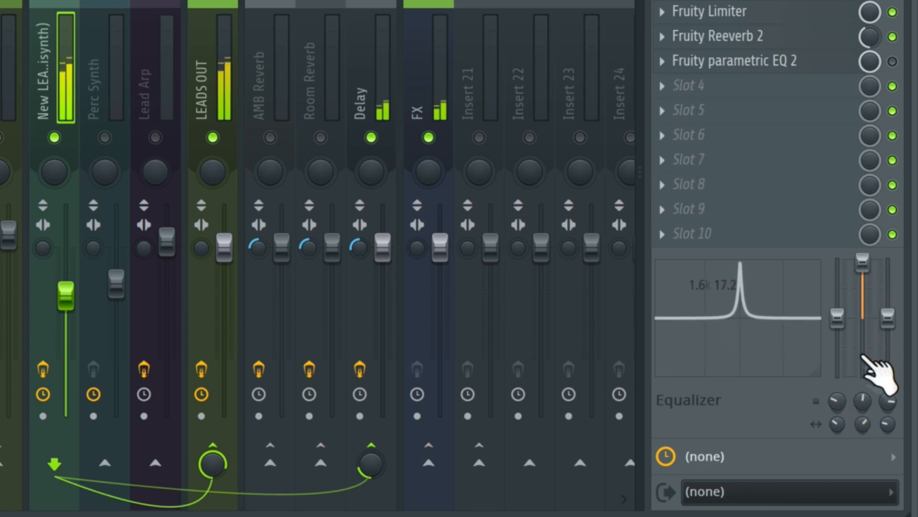
left_click_drag(864, 425, 871, 420)
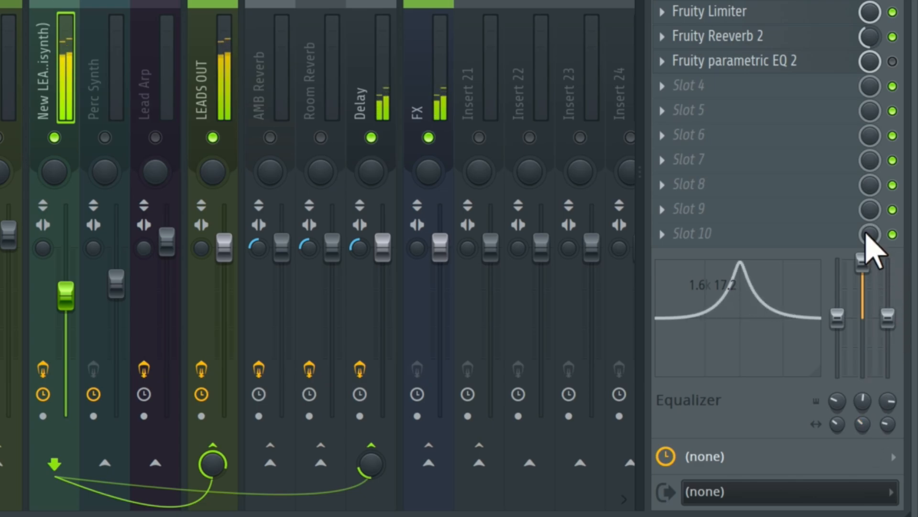
Lower the mid-band boost to about 5.7 dB, move its frequency to about 2.5 kHz, and reset its gain to flat.
left_click_drag(863, 261, 863, 297)
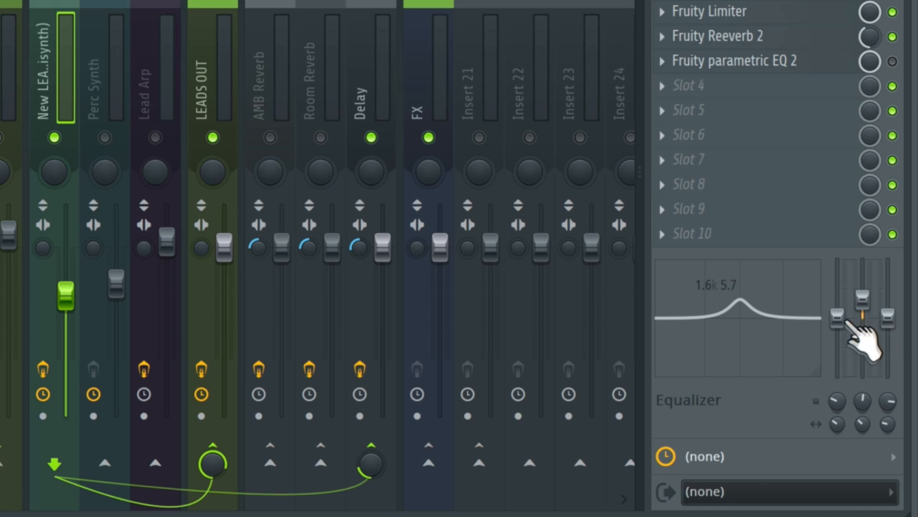
left_click_drag(863, 404, 865, 428)
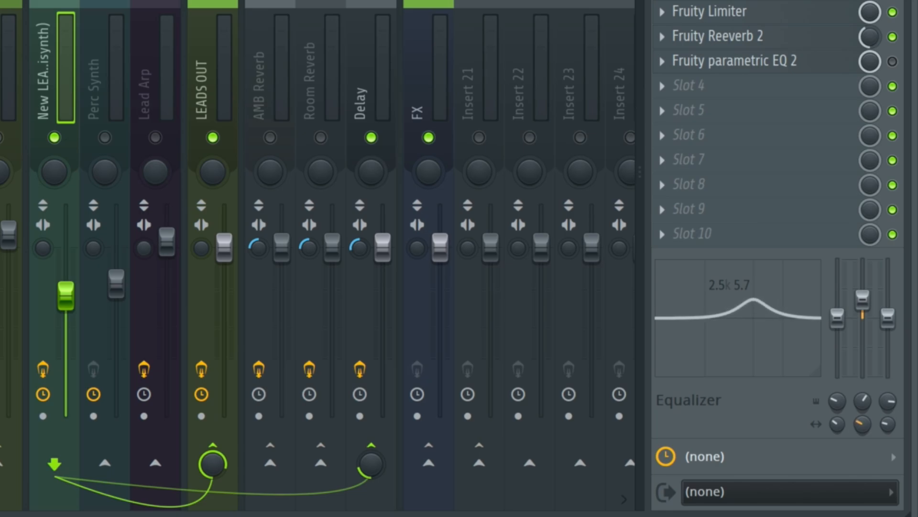
left_click(863, 304, "alt")
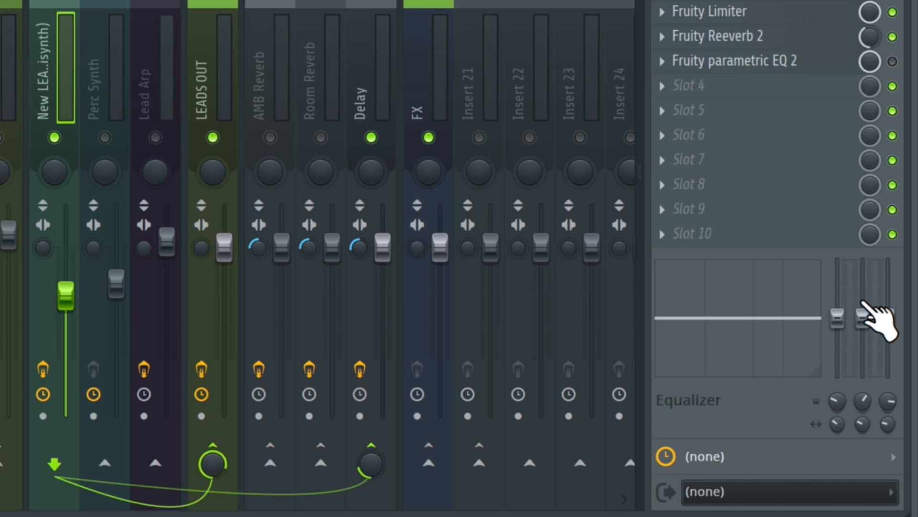
End the solo on the New LEAD track so that all mixer tracks are enabled.
key("space")
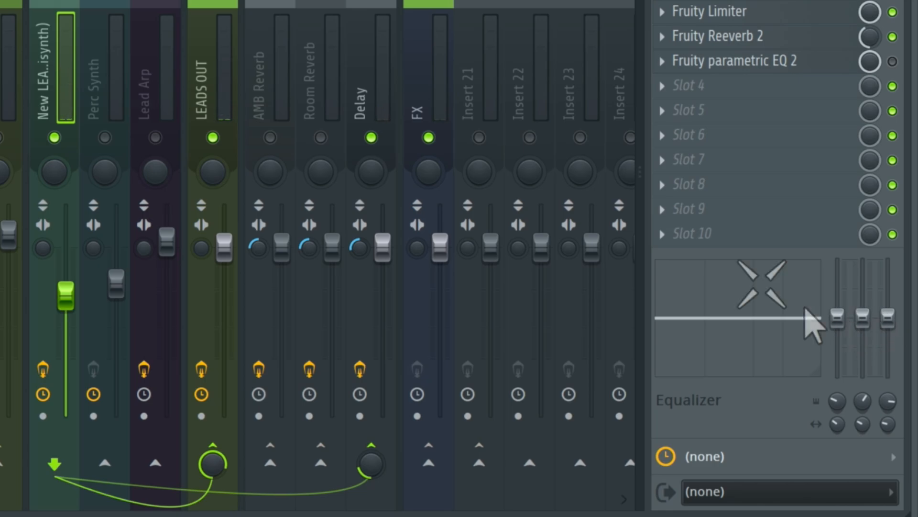
left_click(55, 137)
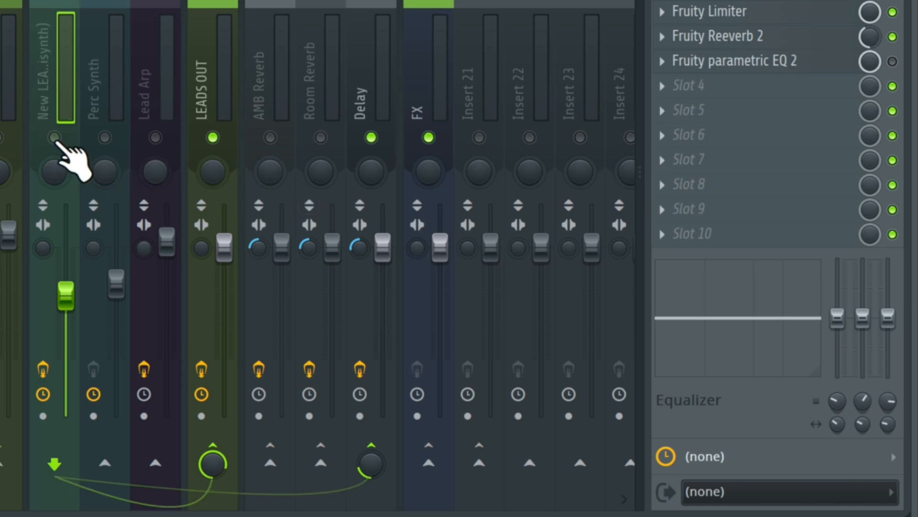
left_click(55, 138)
left_click(55, 138)
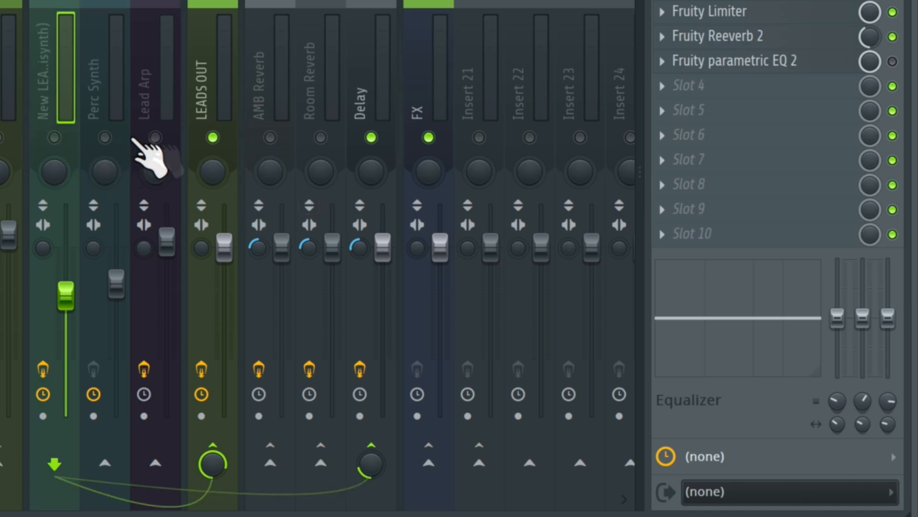
right_click(213, 137)
right_click(213, 137)
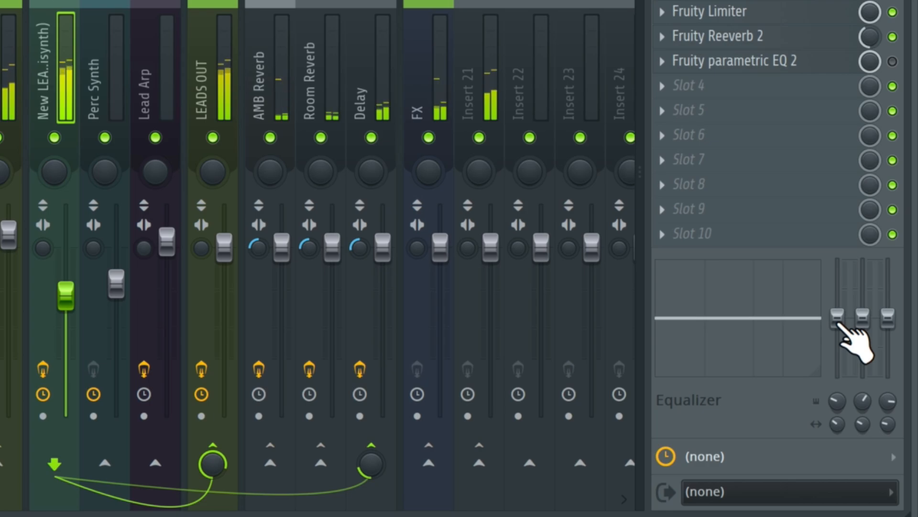
Cut the low band of the New LEAD track's built-in equalizer at 475 Hz to about -13.4 dB.
left_click_drag(838, 317, 838, 368)
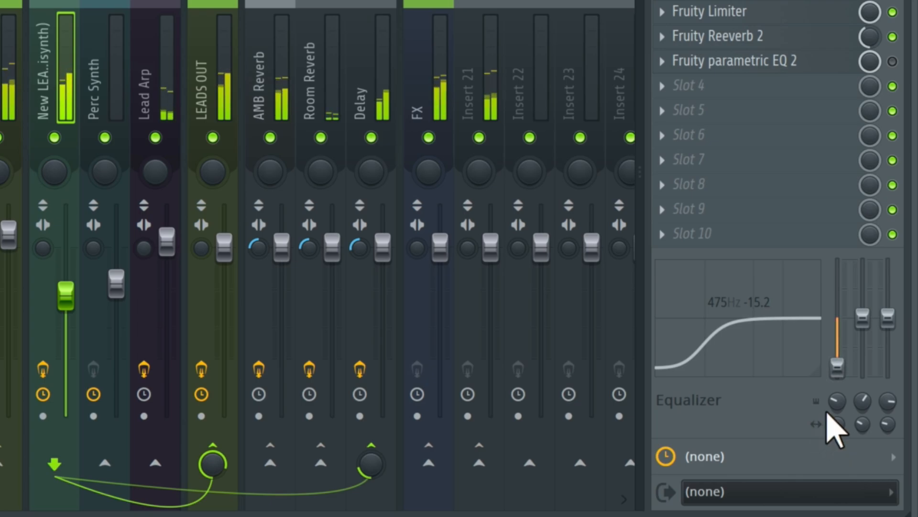
mouse_move(837, 368)
left_mouse_down()
mouse_move(837, 317)
mouse_move(838, 367)
left_mouse_up()
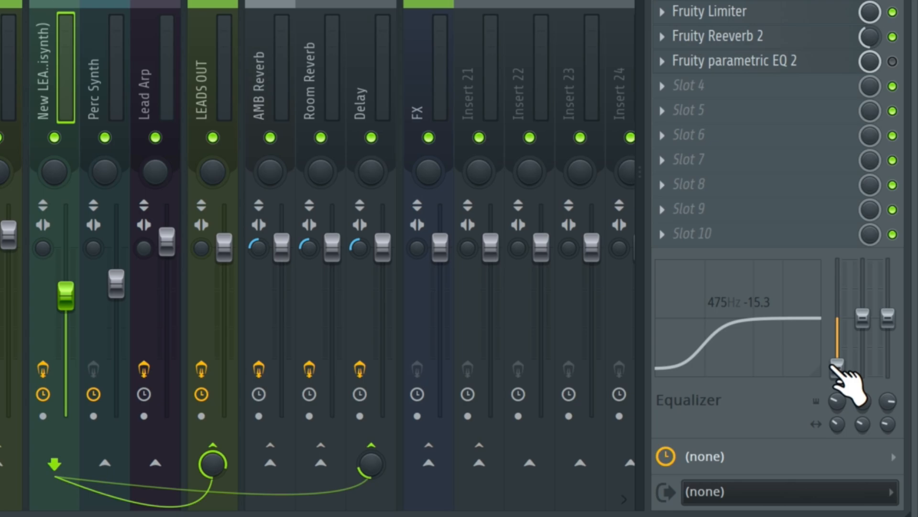
mouse_move(836, 368)
left_mouse_down()
mouse_move(837, 318)
mouse_move(837, 371)
mouse_move(837, 359)
left_mouse_up()
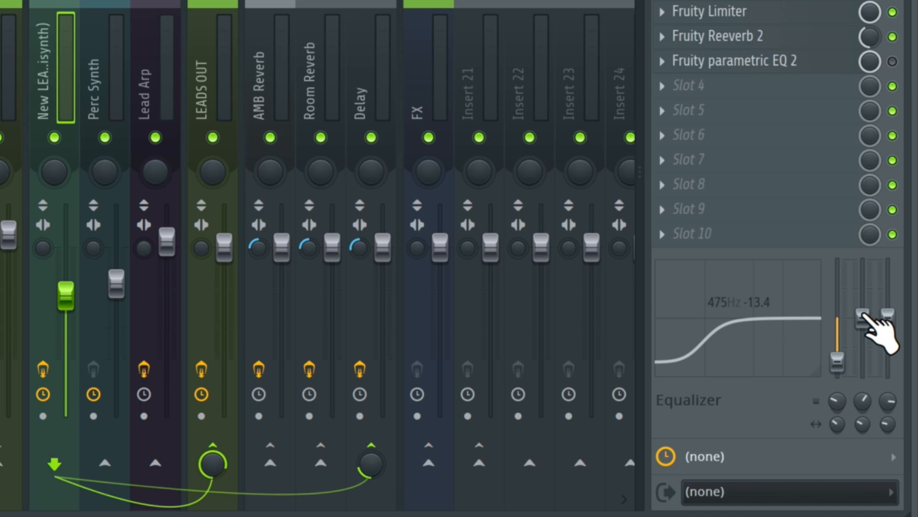
Boost the New LEAD track's mid band to about 4.7 dB and move its frequency to about 4.6 kHz.
left_click_drag(868, 319, 869, 299)
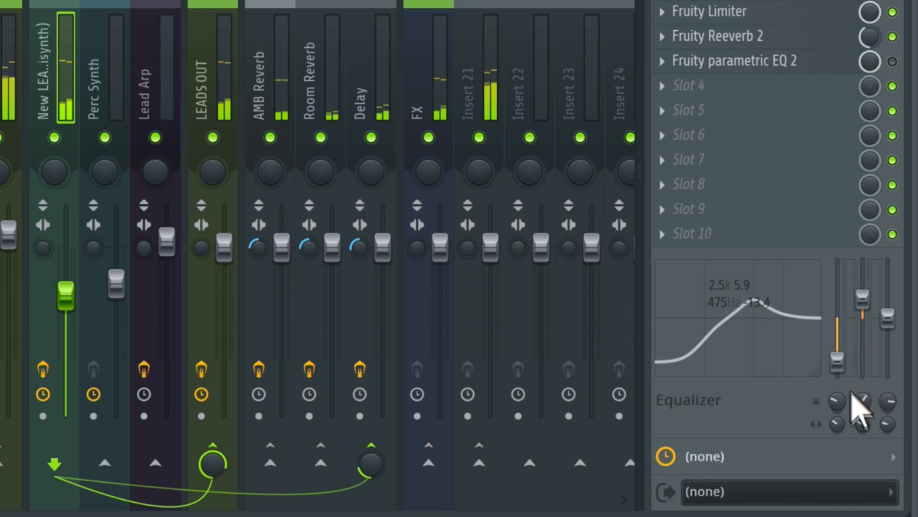
left_click_drag(862, 401, 867, 349)
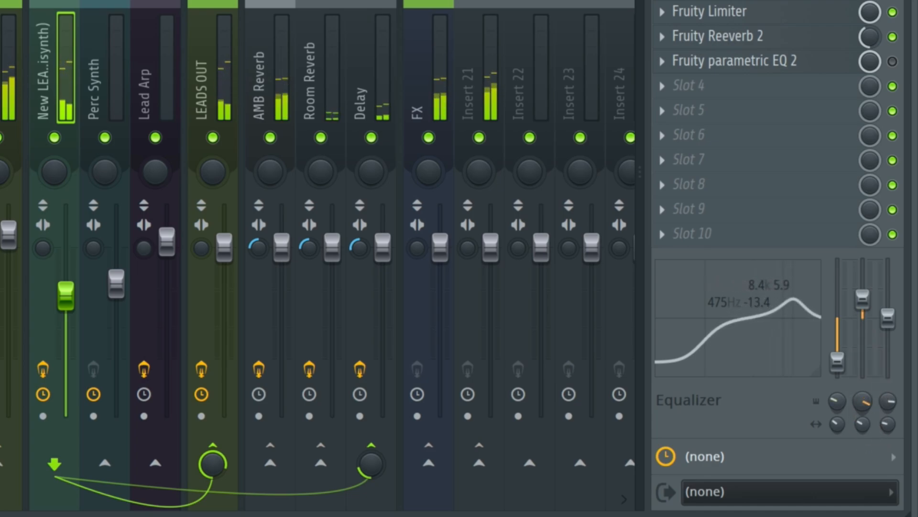
left_click_drag(864, 402, 863, 421)
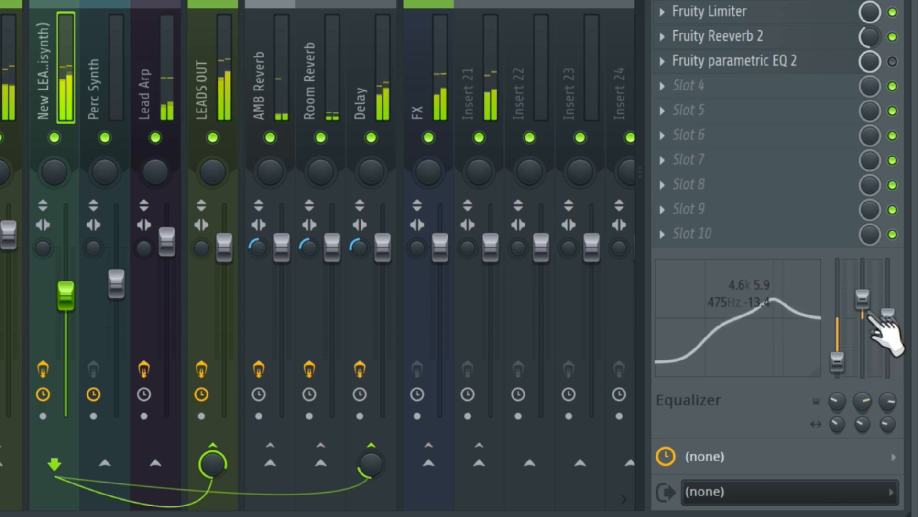
mouse_move(862, 297)
left_mouse_down()
mouse_move(863, 346)
mouse_move(864, 302)
left_mouse_up()
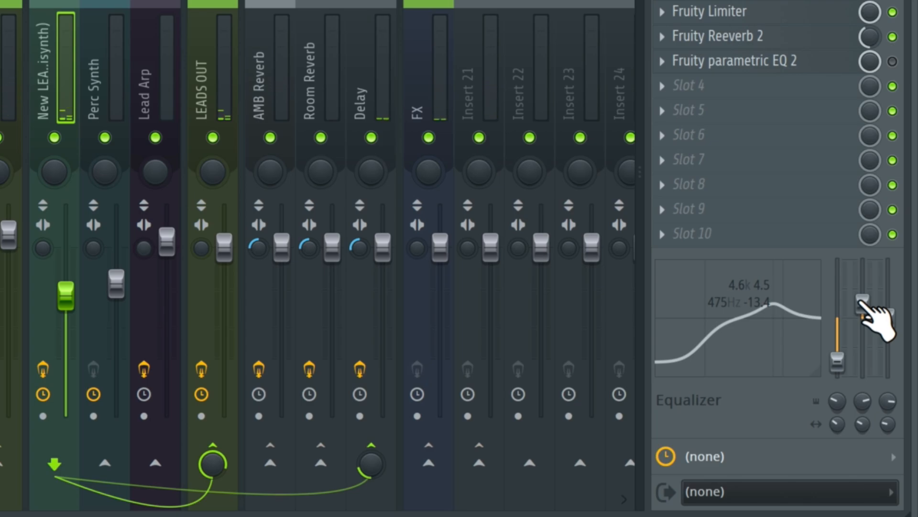
mouse_move(862, 301)
left_mouse_down()
mouse_move(862, 338)
mouse_move(862, 302)
left_mouse_up()
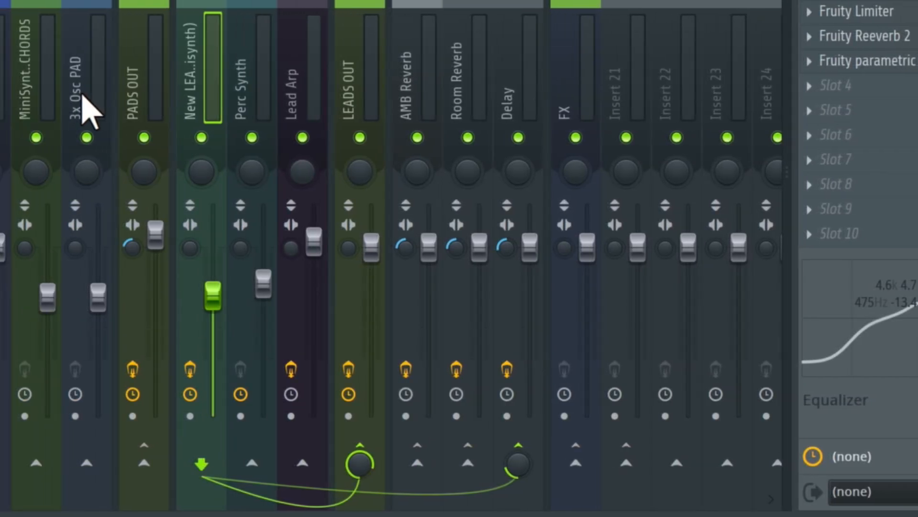
Solo the 3x Osc PAD mixer track and start playback.
left_click(82, 96)
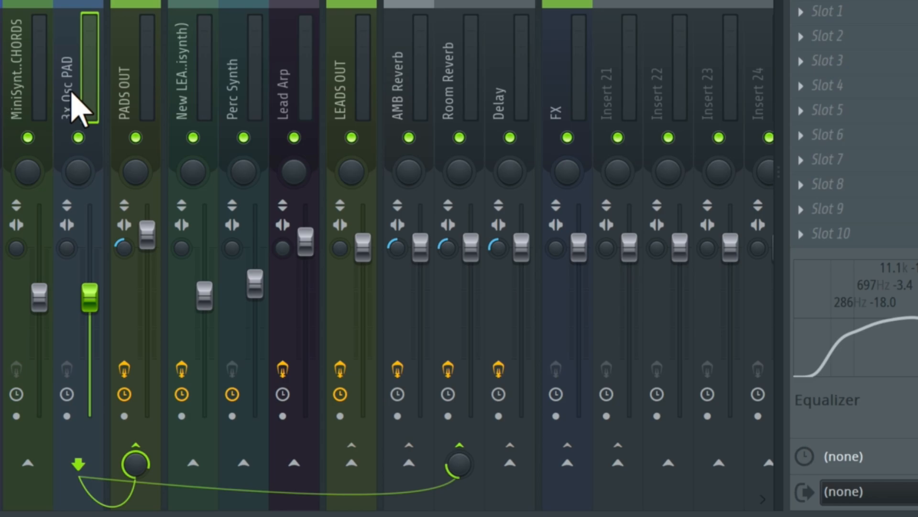
right_click(77, 138)
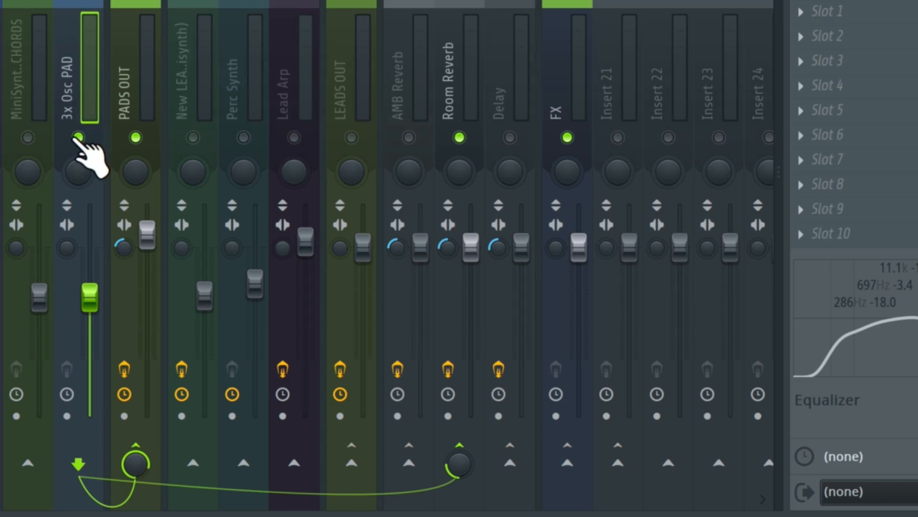
key("space")
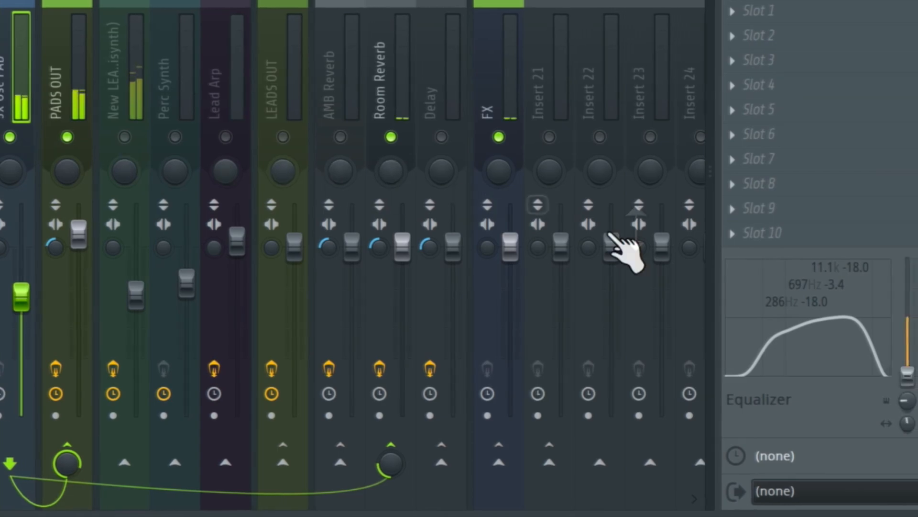
Bring the low, high and mid bands of the 3x Osc PAD track's built-in equalizer back to nearly flat.
left_click_drag(879, 375, 837, 315)
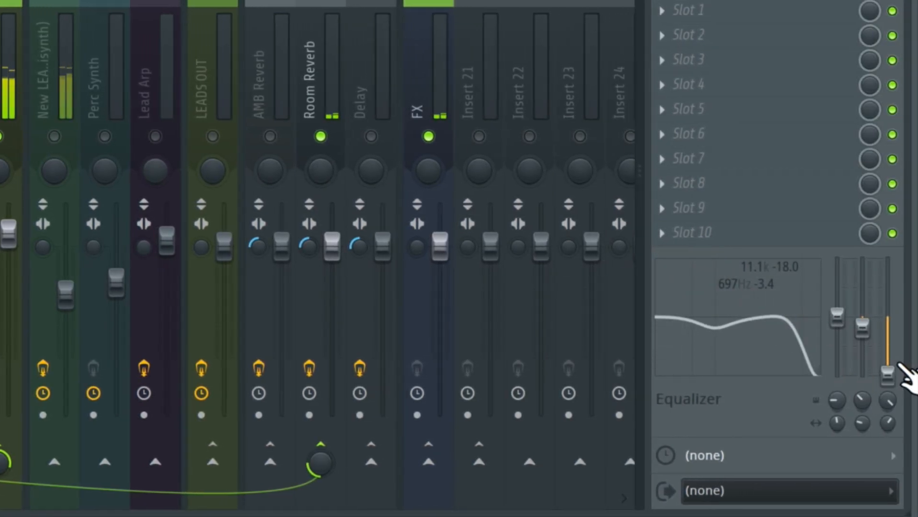
left_click_drag(895, 377, 895, 362)
left_click_drag(888, 335, 890, 318)
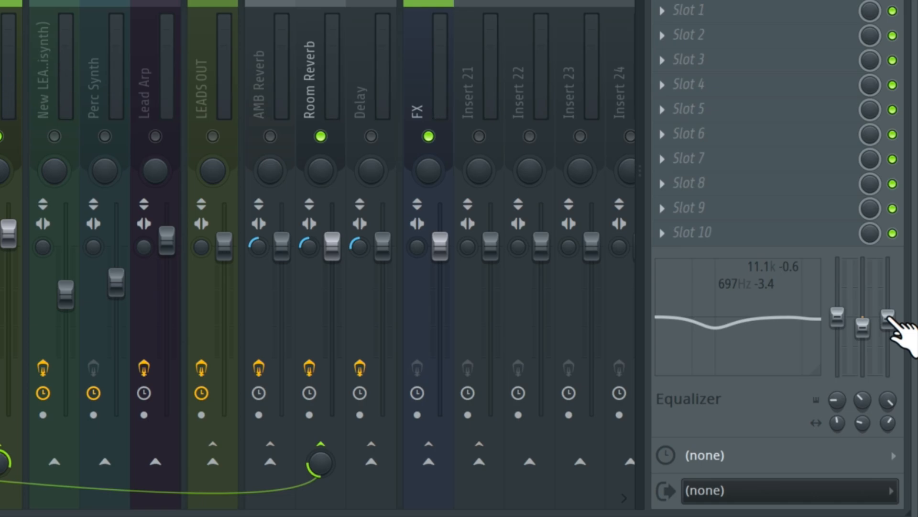
left_click_drag(863, 327, 862, 318)
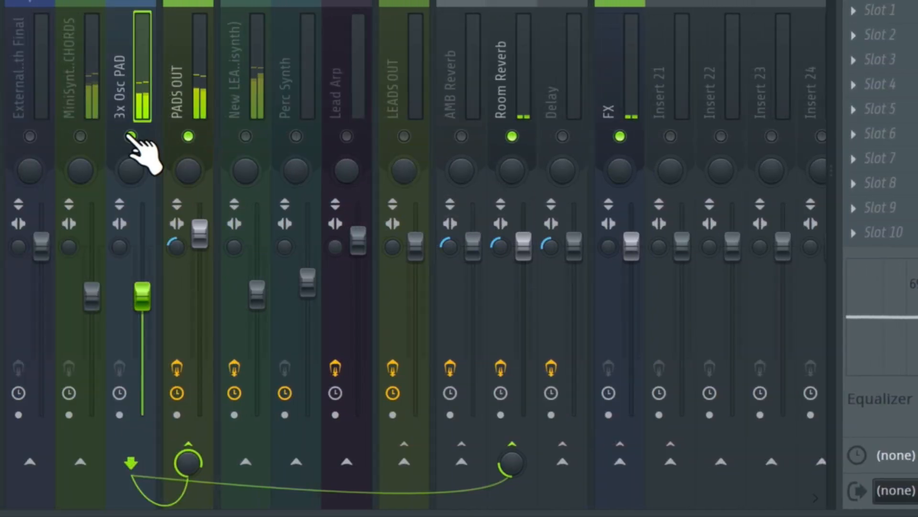
End the solo and restore the 3x Osc PAD's equalizer cuts, with the low band at -18 dB plus the high and mid cuts.
right_click(130, 137)
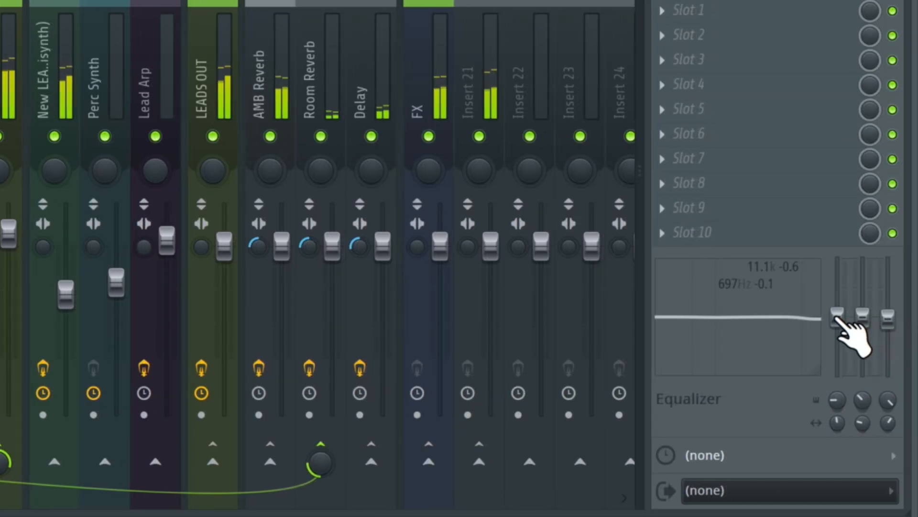
left_click_drag(855, 316, 837, 373)
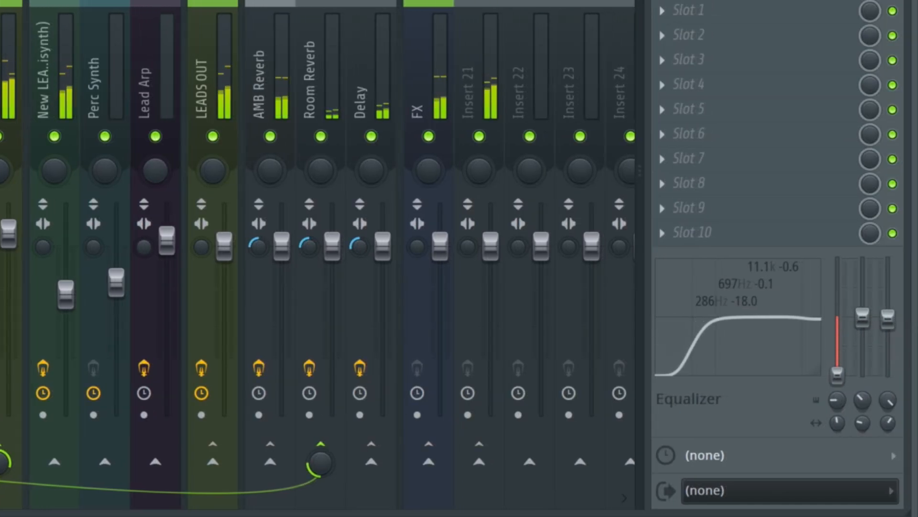
left_click_drag(888, 317, 887, 376)
left_click_drag(863, 316, 863, 326)
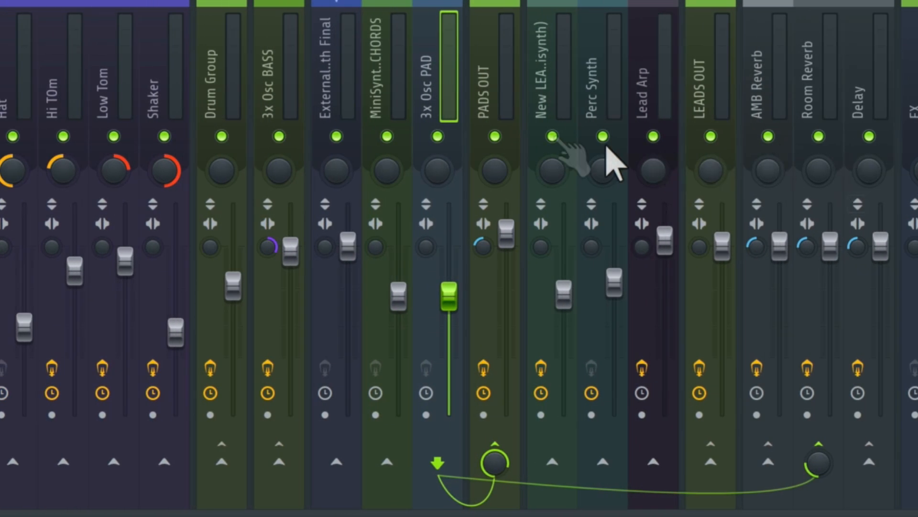
Solo the Shaker track, play it to audition its low-band equalizer cut, and end the solo.
left_click(160, 99)
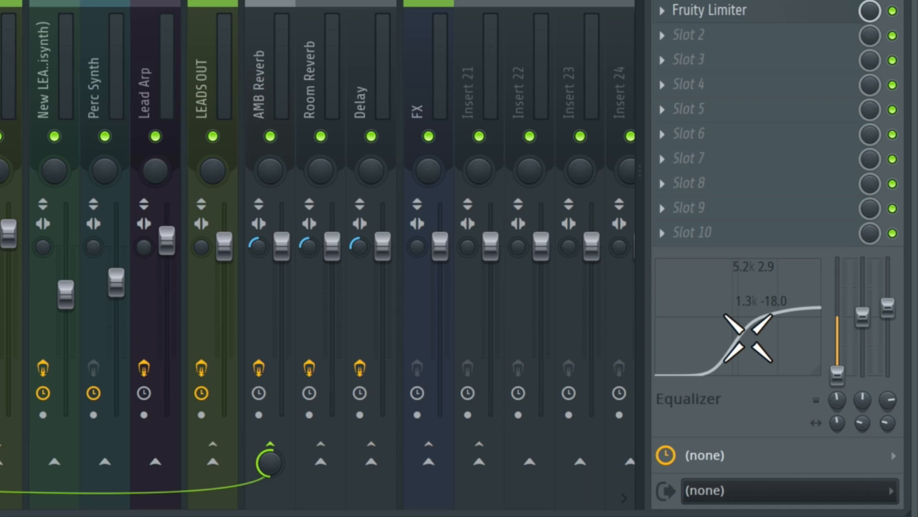
key("s")
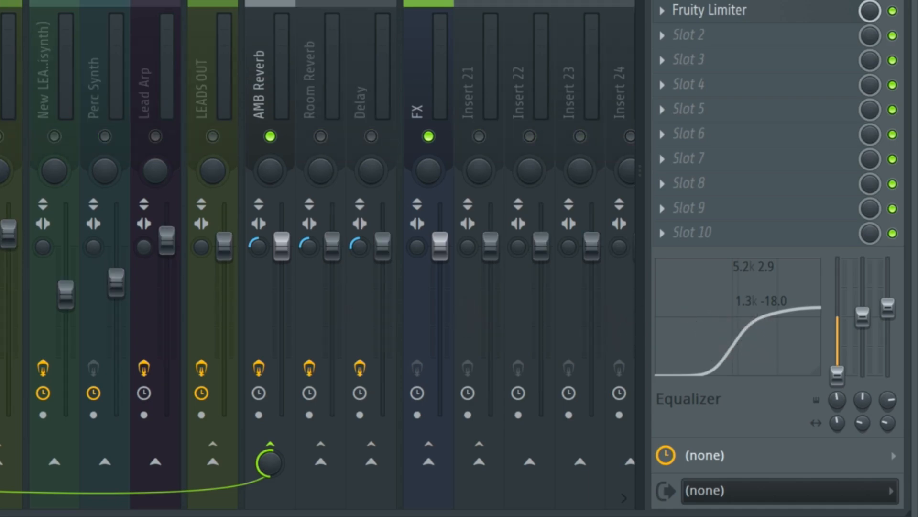
key("space")
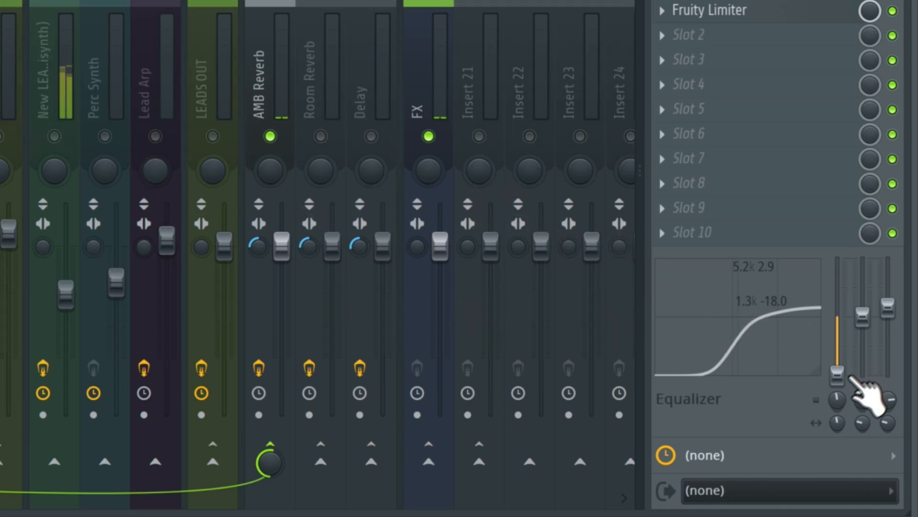
mouse_move(837, 374)
left_mouse_down()
mouse_move(837, 316)
mouse_move(837, 374)
left_mouse_up()
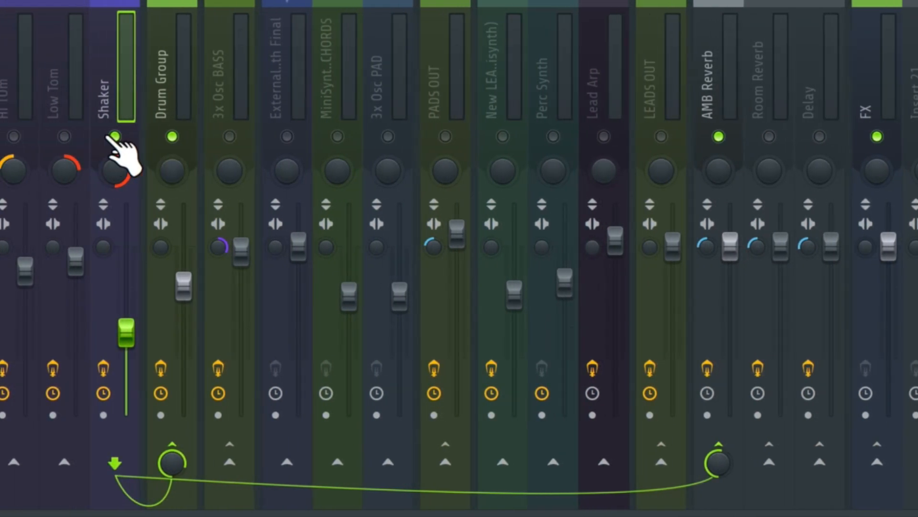
right_click(114, 137)
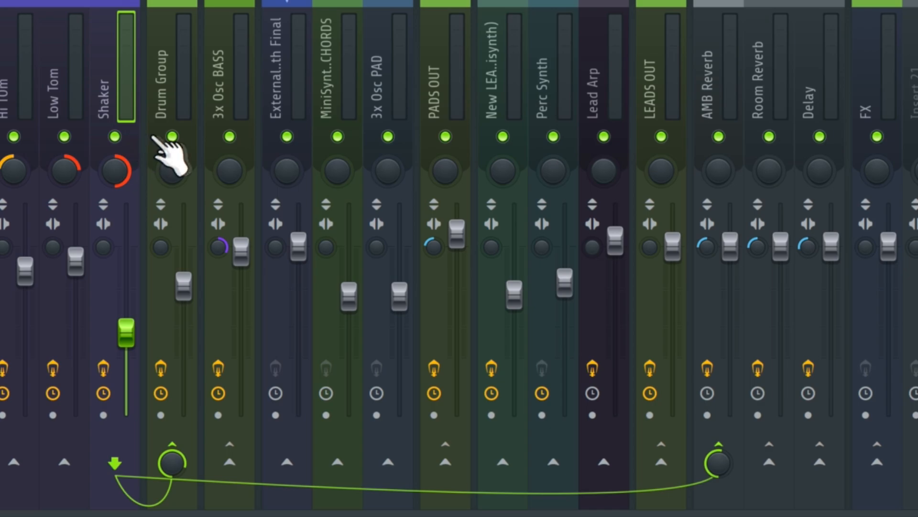
Solo the 3x Osc BASS track and try cutting its equalizer's low band to -18 dB at 605 Hz.
left_click(224, 109)
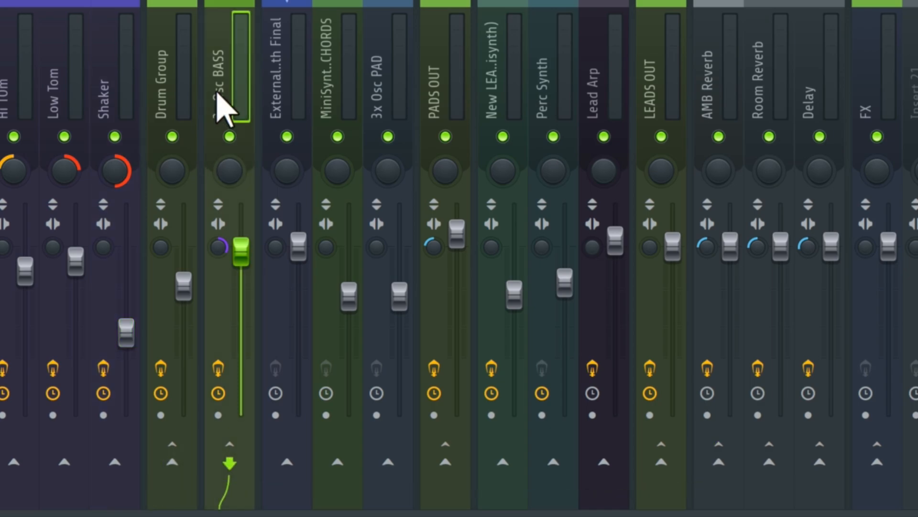
right_click(230, 137)
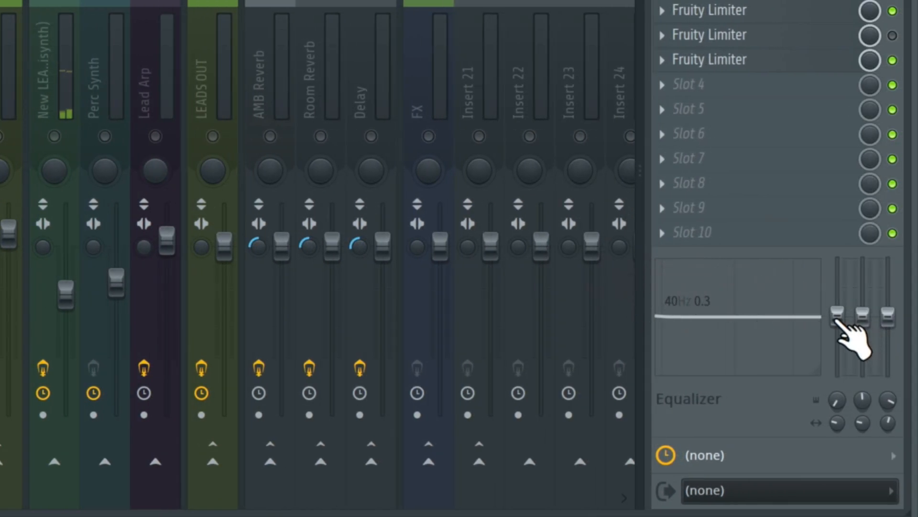
left_click_drag(838, 320, 844, 410)
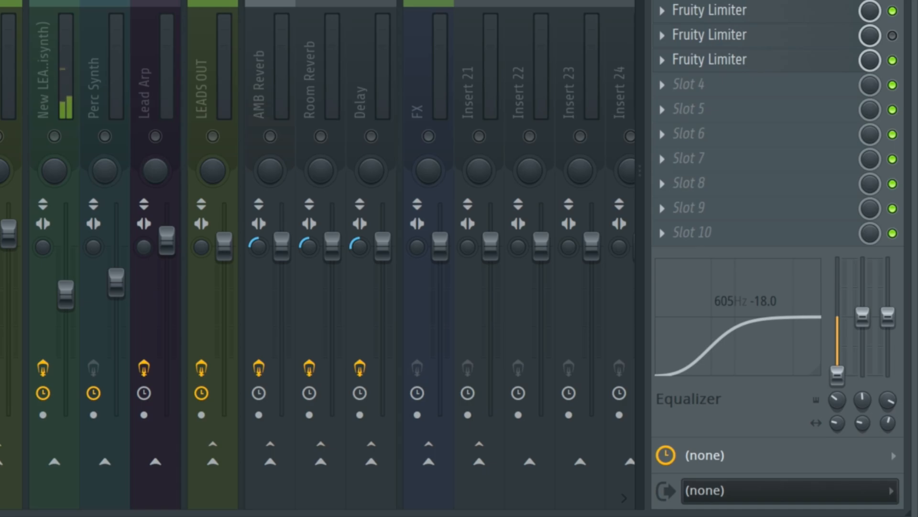
End the solo on the 3x Osc BASS track and reset its low-band gain to flat.
key("s")
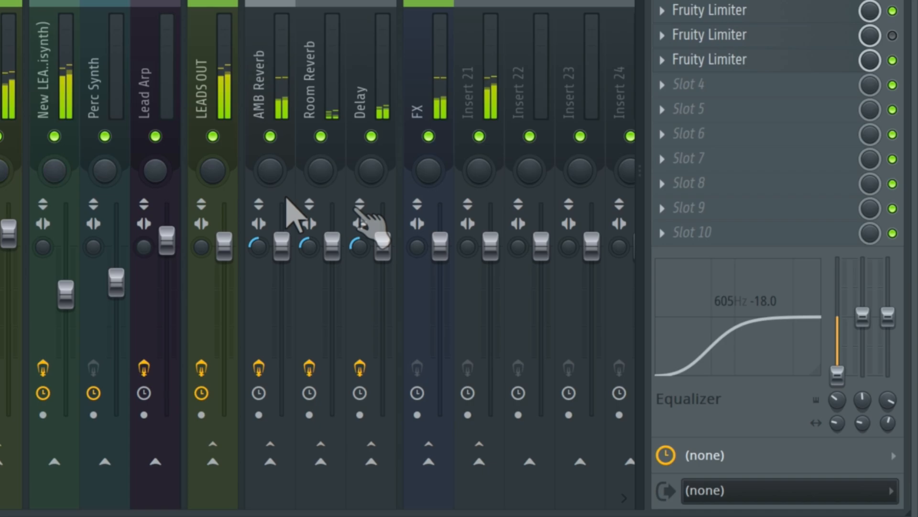
left_click_drag(839, 376, 837, 318)
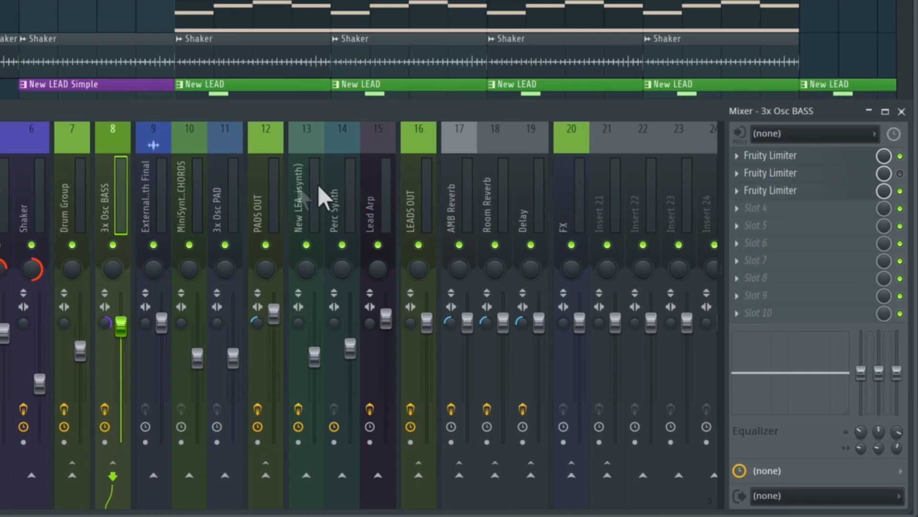
Review the built-in equalizer curves of the External Synth Final, Lead Arp and New LEAD tracks.
left_click(145, 193)
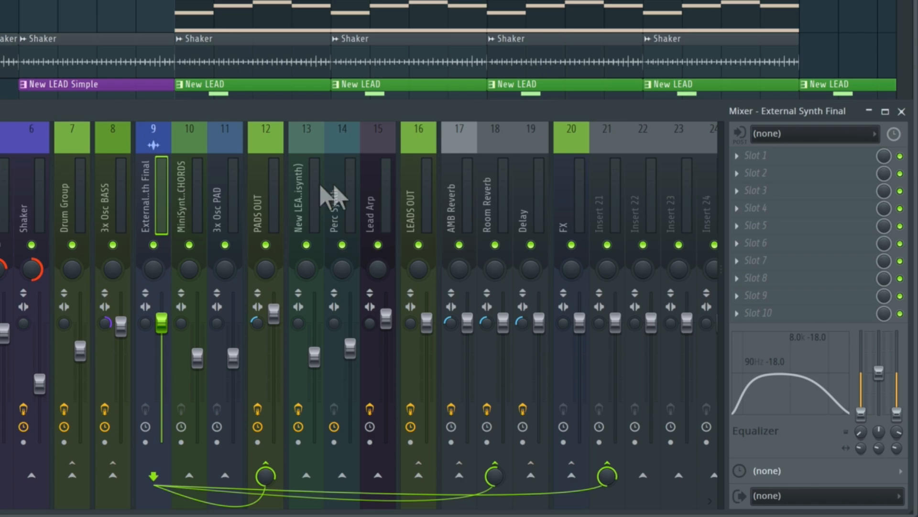
left_click(369, 184)
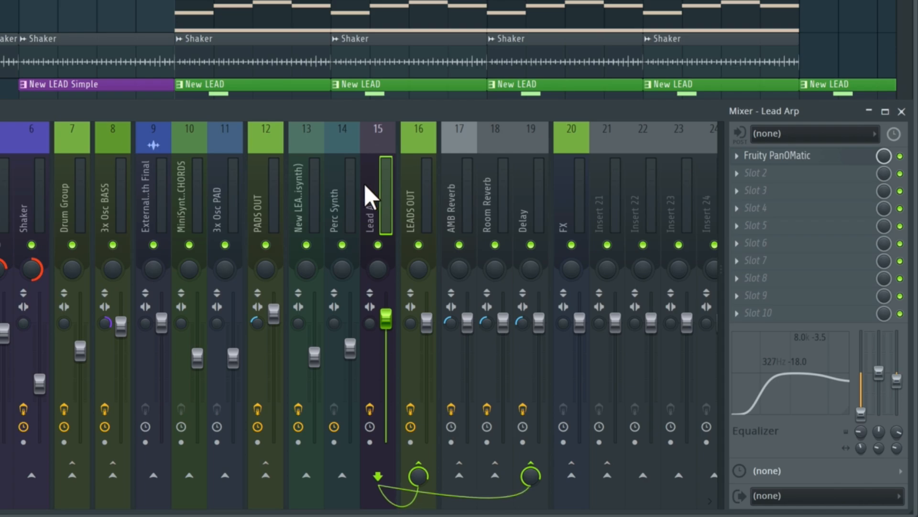
left_click(299, 185)
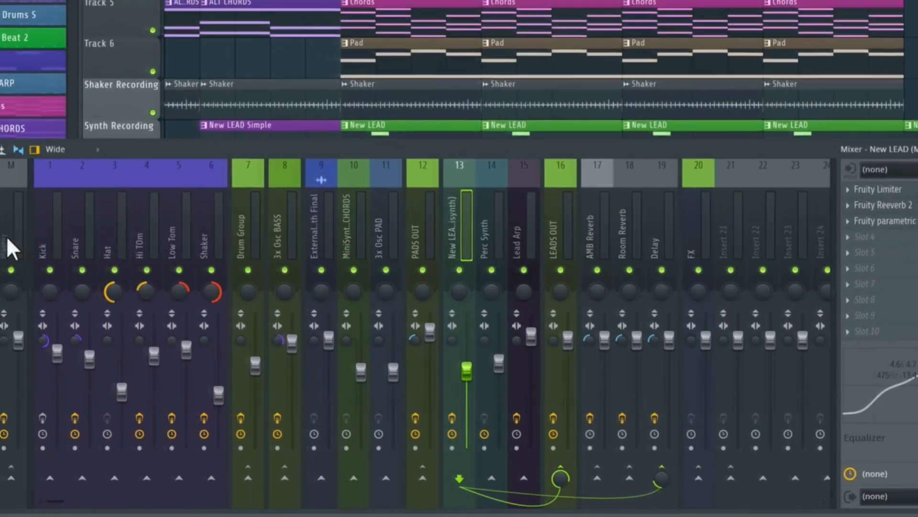
Select the Master track and open its Fruity parametric EQ 2 for comparison with the built-in equalizer.
left_click(36, 246)
left_click(45, 242)
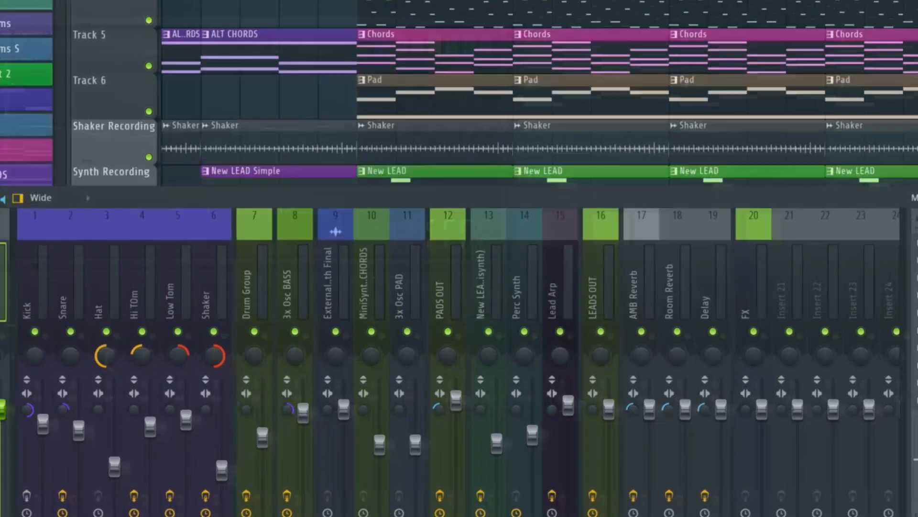
left_click(916, 243)
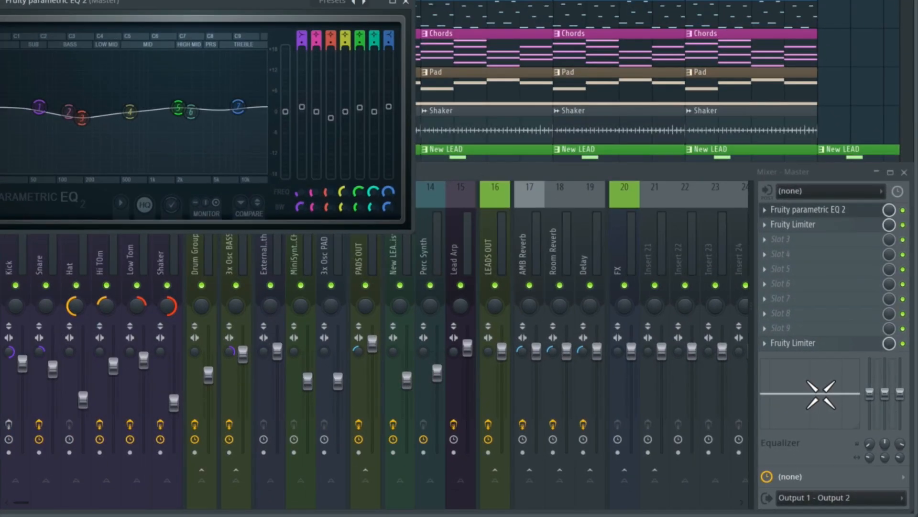
Try a mid cut of about 8.5 dB and a low boost of about 11.9 dB with raised frequency on the Master's built-in equalizer.
mouse_move(889, 400)
left_mouse_down()
mouse_move(885, 376)
mouse_move(885, 409)
left_mouse_up()
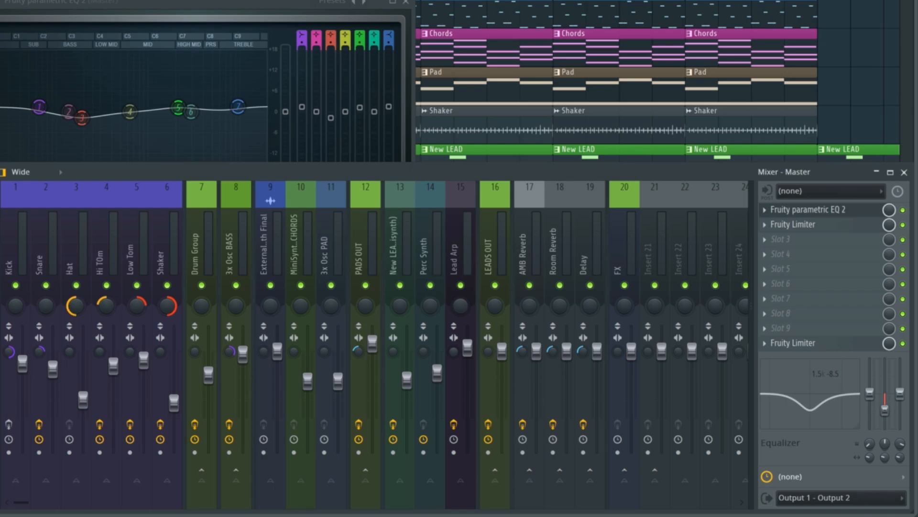
left_click_drag(885, 409, 870, 369)
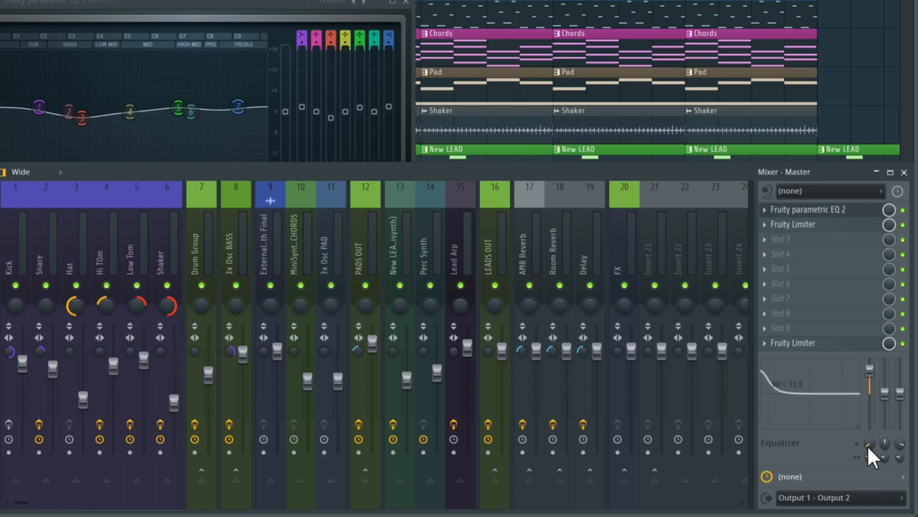
left_click_drag(869, 454, 870, 431)
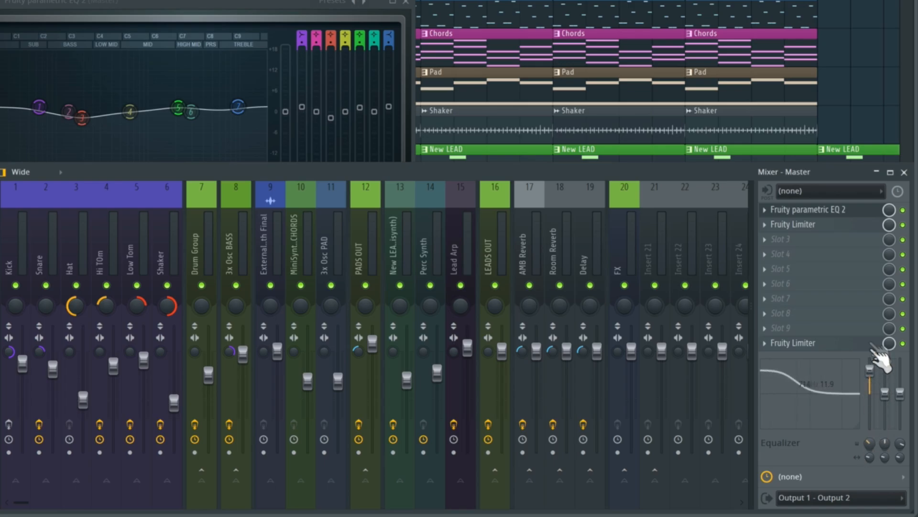
left_click_drag(866, 371, 901, 408)
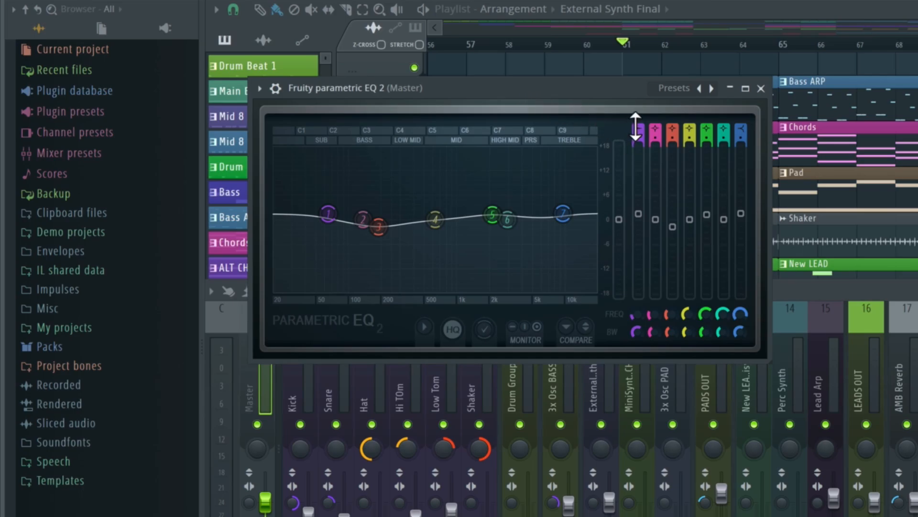
Try lowering band 1 in the Master's parametric EQ 2, and boost the built-in equalizer's mid band to about 2.5 dB.
left_click_drag(328, 213, 328, 249)
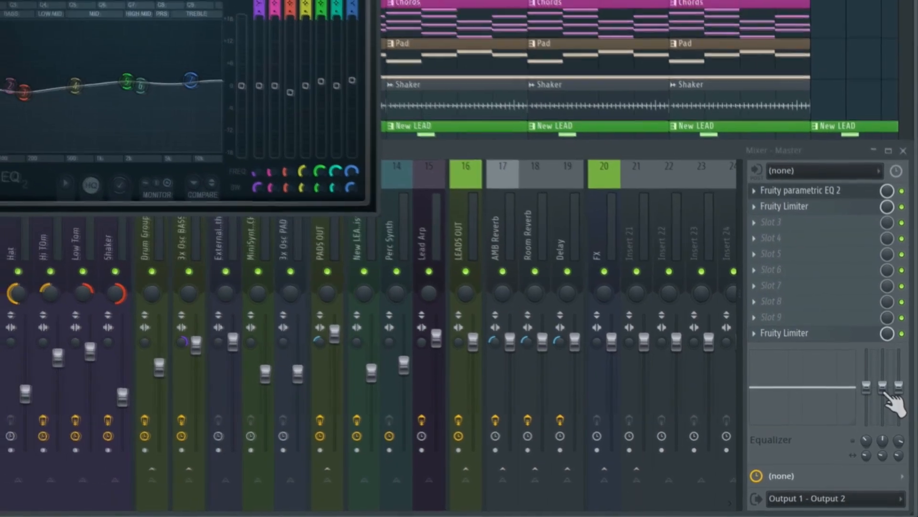
mouse_move(884, 391)
left_mouse_down()
mouse_move(884, 378)
mouse_move(886, 395)
left_mouse_up()
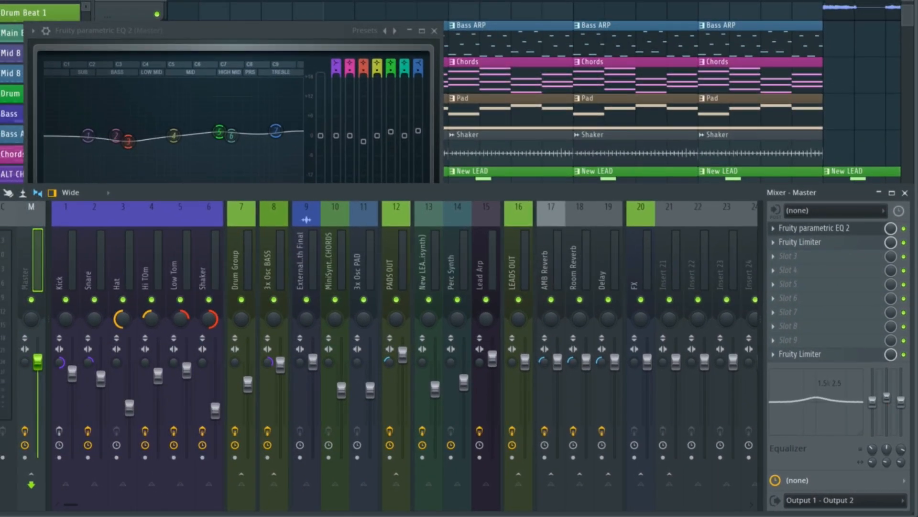
Bypass Fruity parametric EQ 2 on the Master and reset the mid band of its built-in equalizer to flat.
left_click(289, 32)
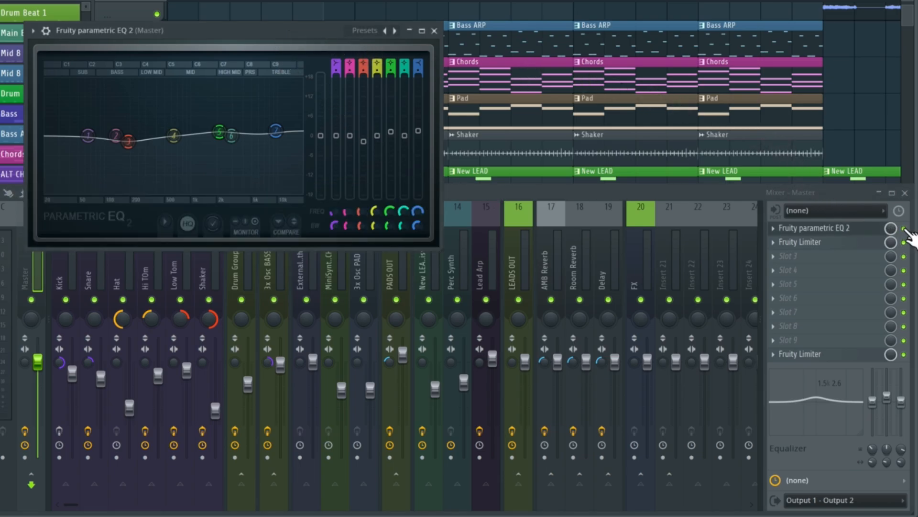
left_click(904, 229)
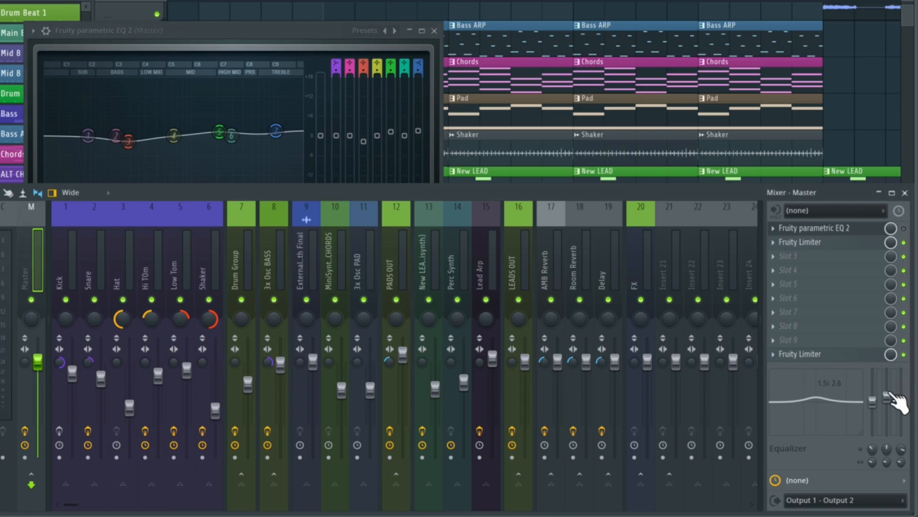
left_click_drag(886, 396, 884, 403)
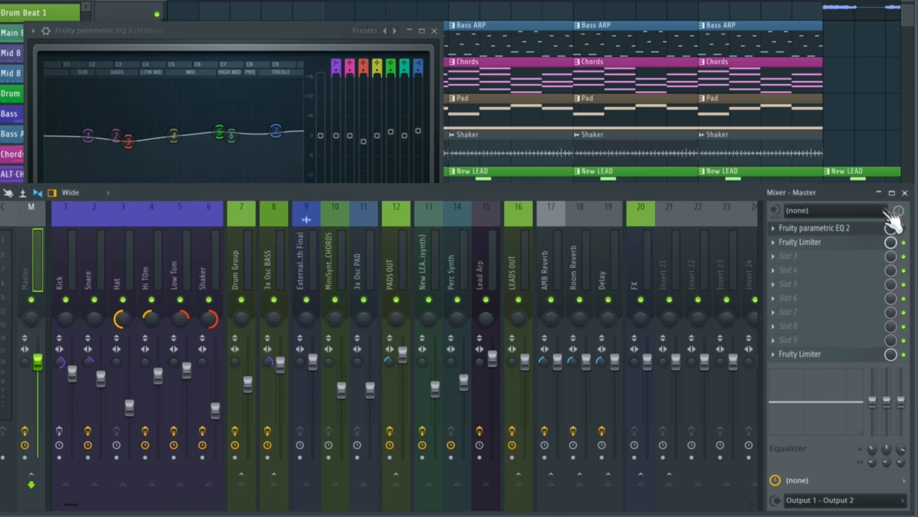
Compare the song's playback with the Master's Fruity parametric EQ 2 bypassed and active, and leave the effect enabled.
key("space")
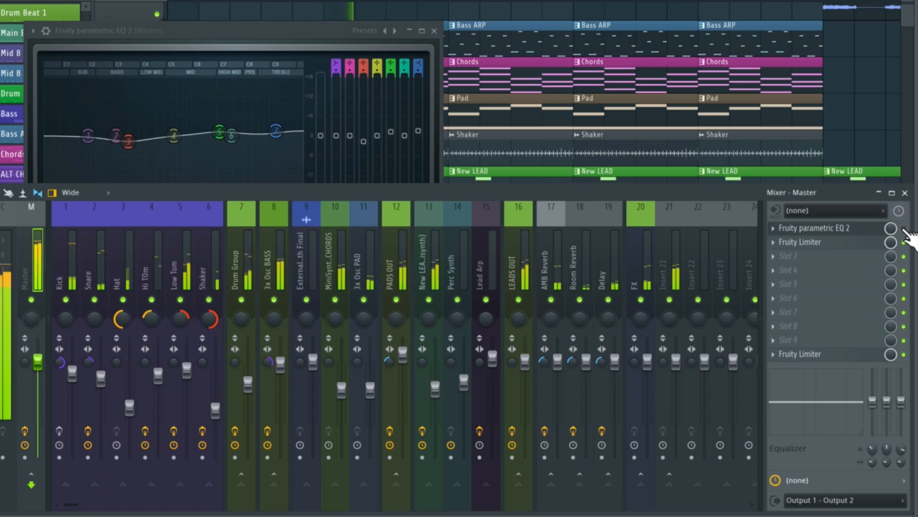
key("space")
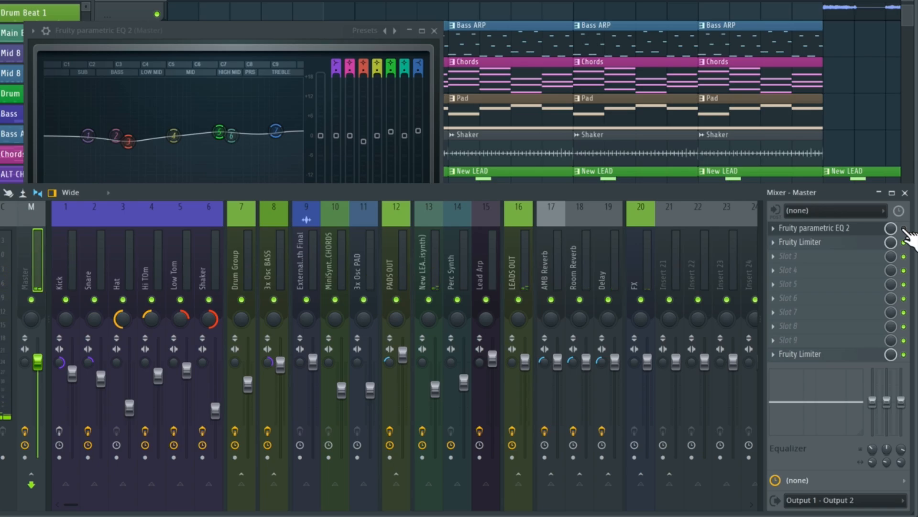
key("space")
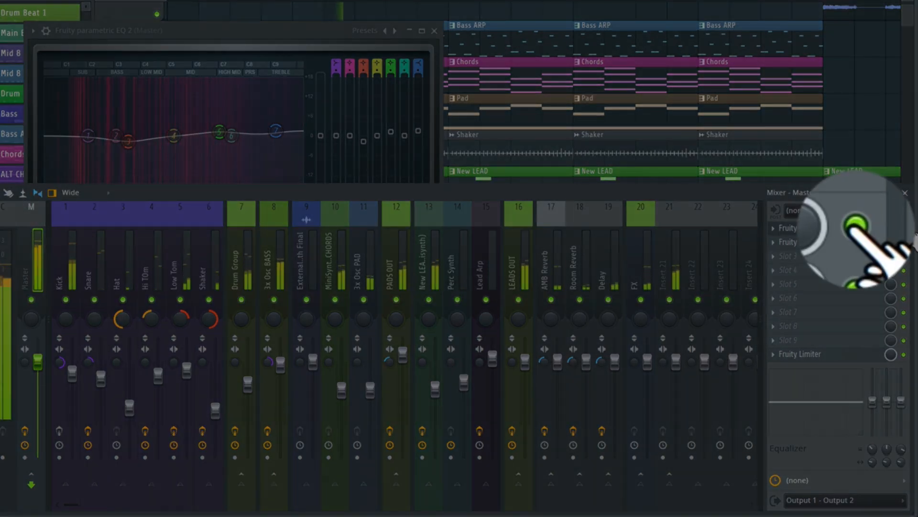
left_click(891, 228)
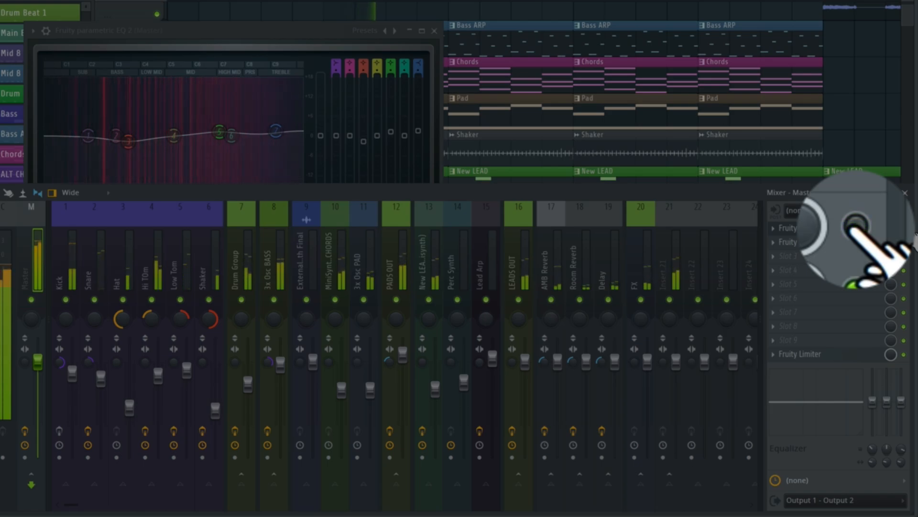
left_click(891, 227)
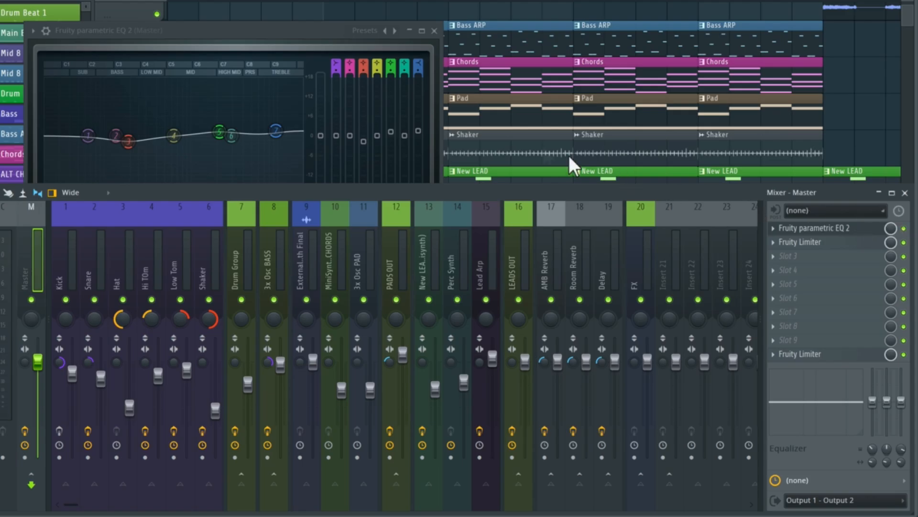
Raise band 7 and lower its frequency in the Master's Fruity parametric EQ 2 during playback, and close the plugin window.
left_click(282, 30)
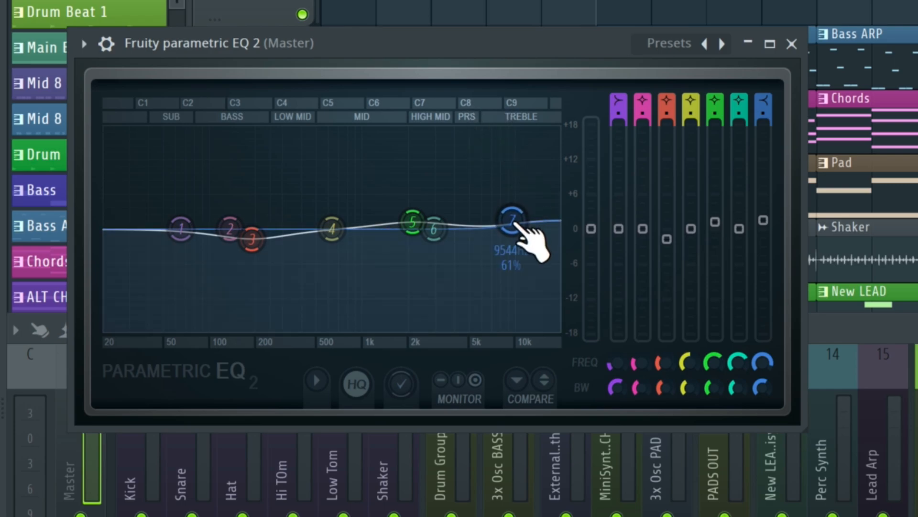
key("space")
left_click_drag(516, 222, 490, 212)
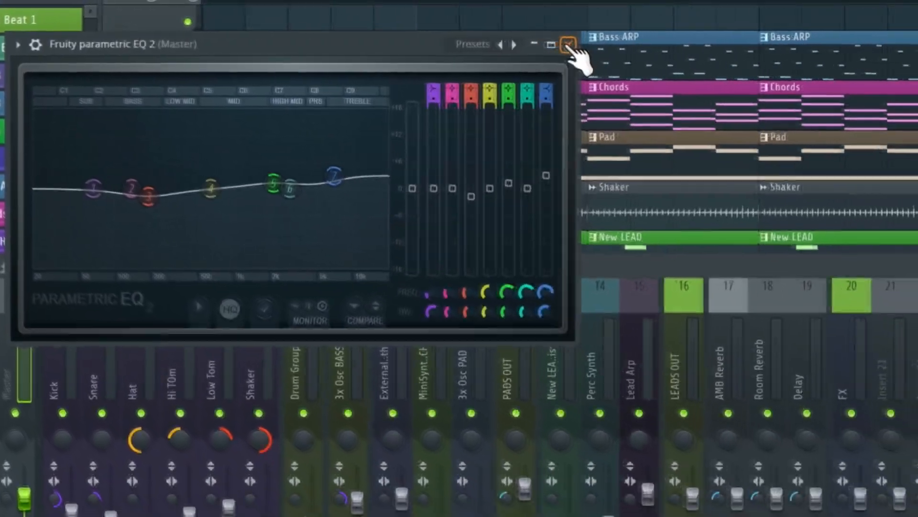
left_click(569, 45)
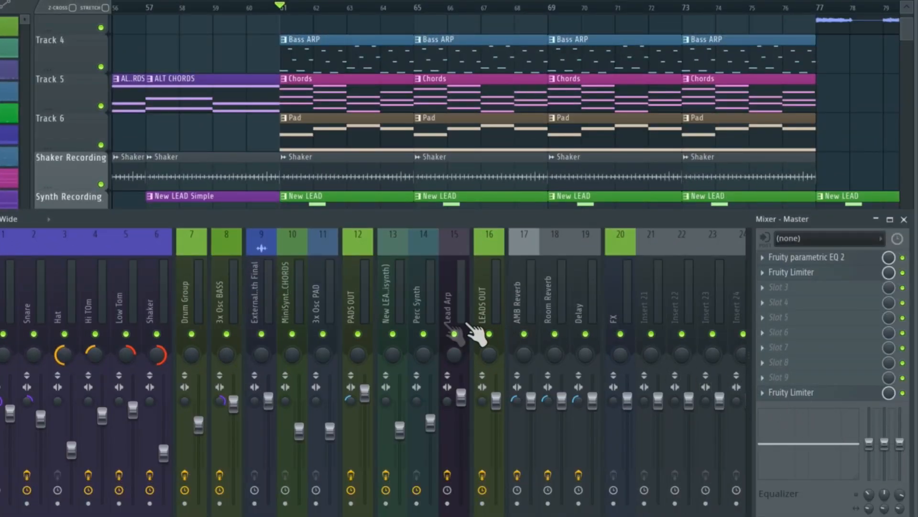
Sweep the New LEAD track's built-in equalizer mid band up to a strong boost during playback, and settle it at about 4.3 dB.
left_click(384, 298)
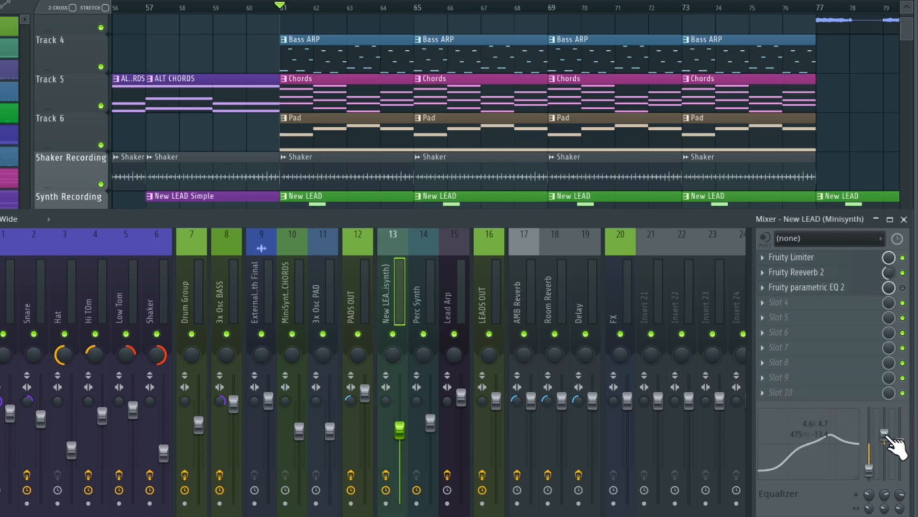
key("space")
left_click_drag(884, 433, 884, 412)
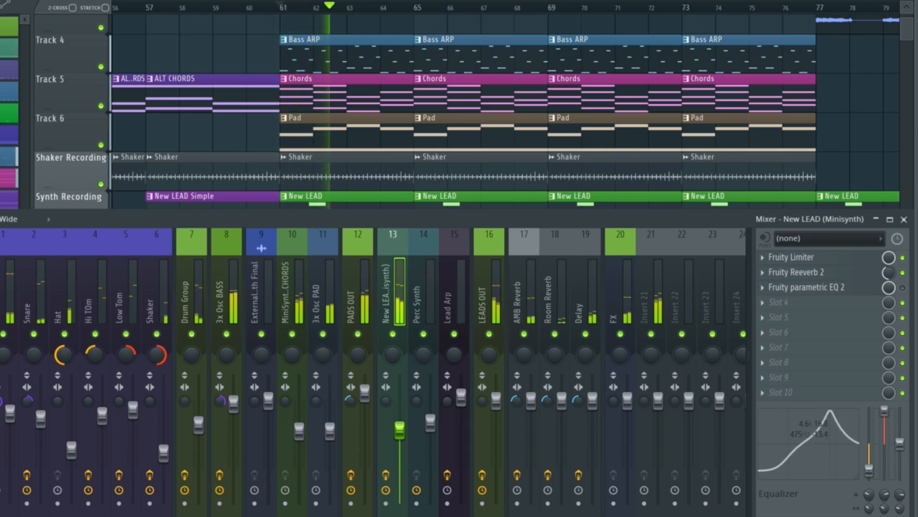
left_click_drag(884, 411, 884, 435)
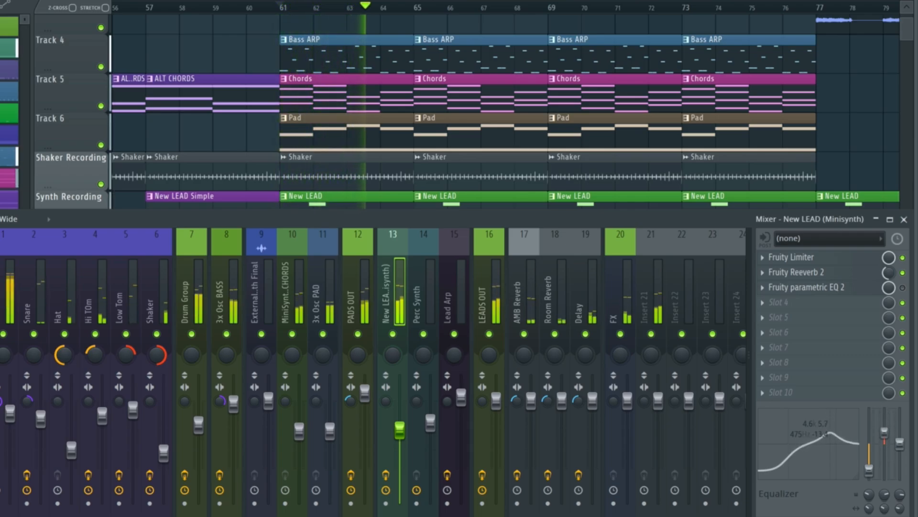
key("space")
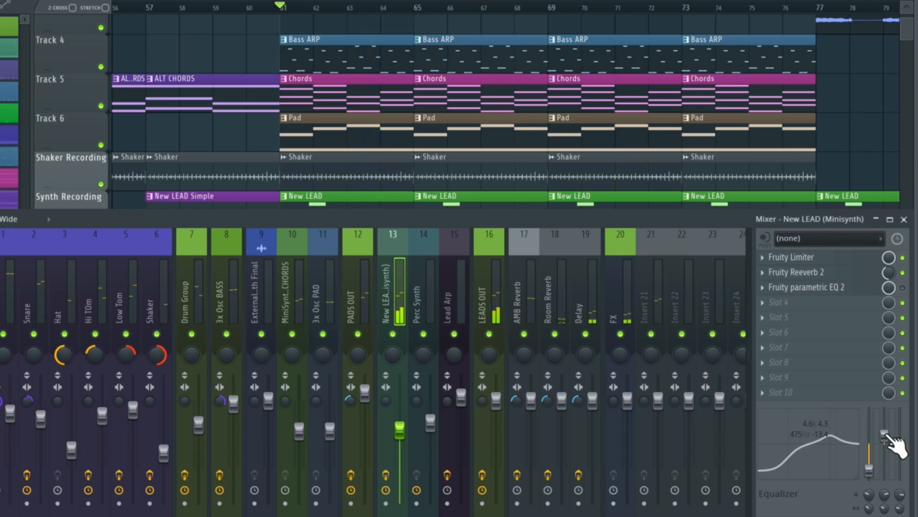